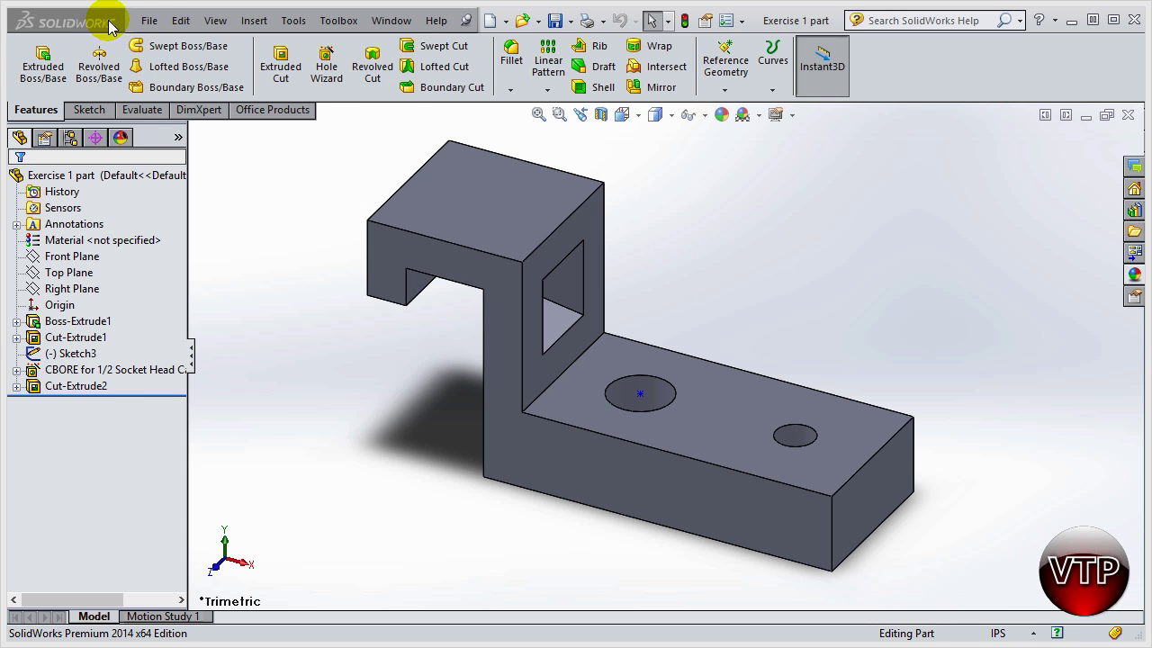
Use File > Make Assembly from Part on the open part to bring up the New SolidWorks Document dialog
{"action": "left_click", "coordinate": [150, 23]}
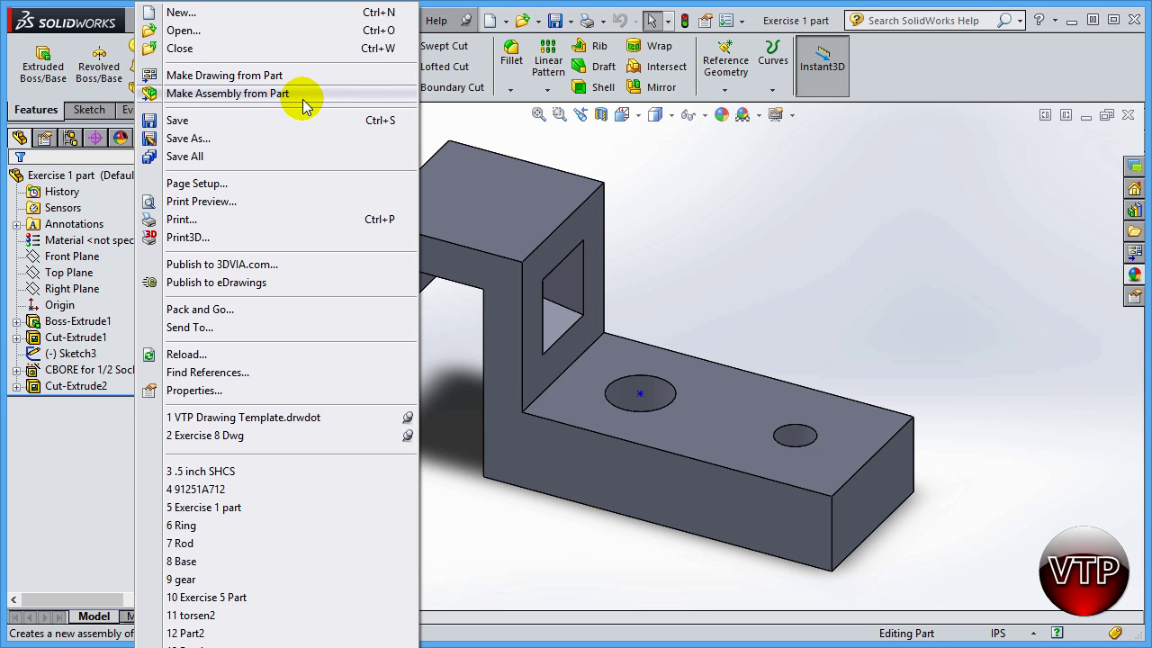
{"action": "left_click", "coordinate": [271, 96]}
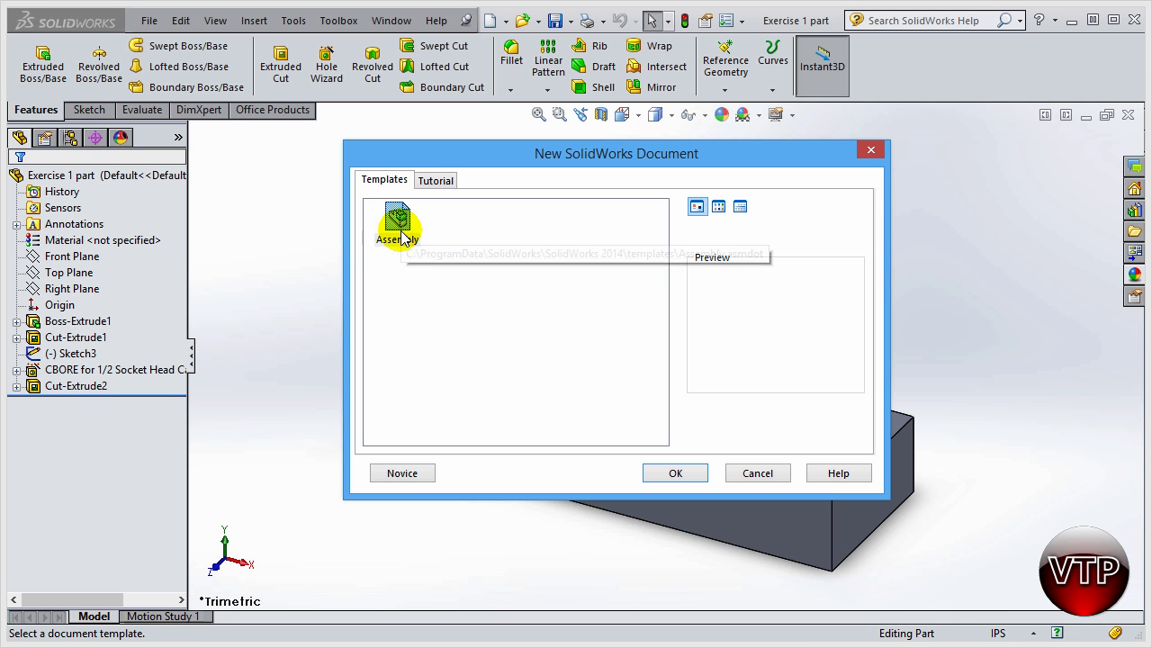
Accept the Assembly template to create the new empty assembly Assem4
{"action": "left_click", "coordinate": [677, 475]}
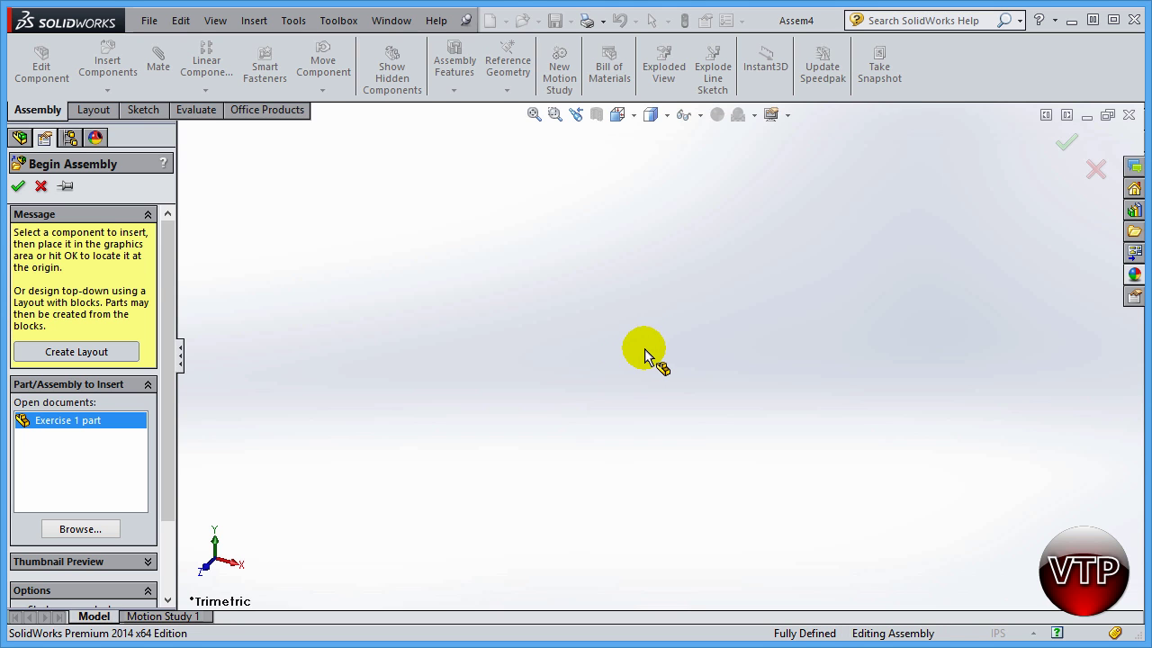
Place Exercise 1 part at the assembly origin as a fixed component
{"action": "left_click", "coordinate": [18, 187]}
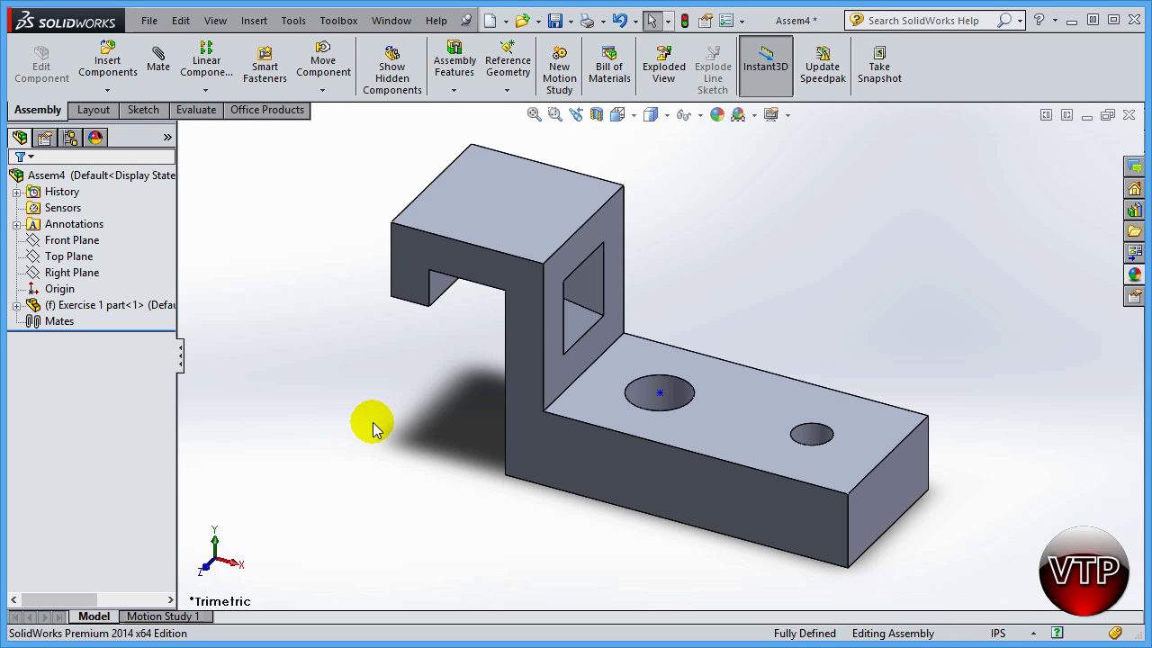
Open Assem4's Document Properties from Tools > Options and show the Units page
{"action": "left_click", "coordinate": [338, 20]}
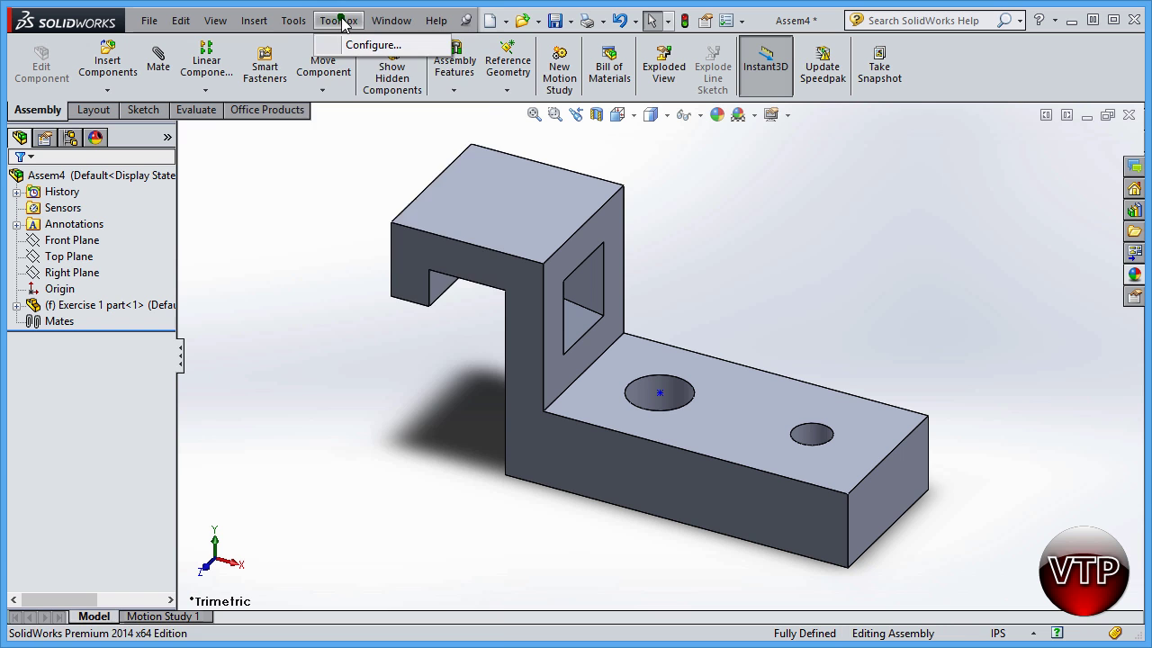
{"action": "mouse_move", "coordinate": [293, 20]}
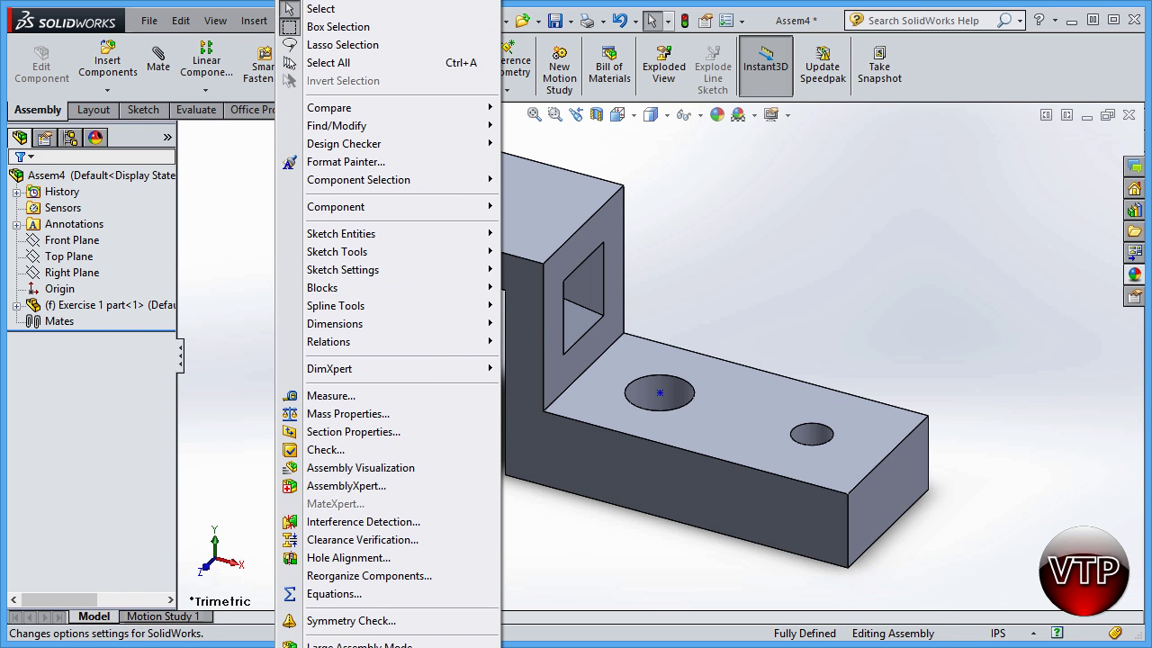
{"action": "left_click", "coordinate": [342, 646]}
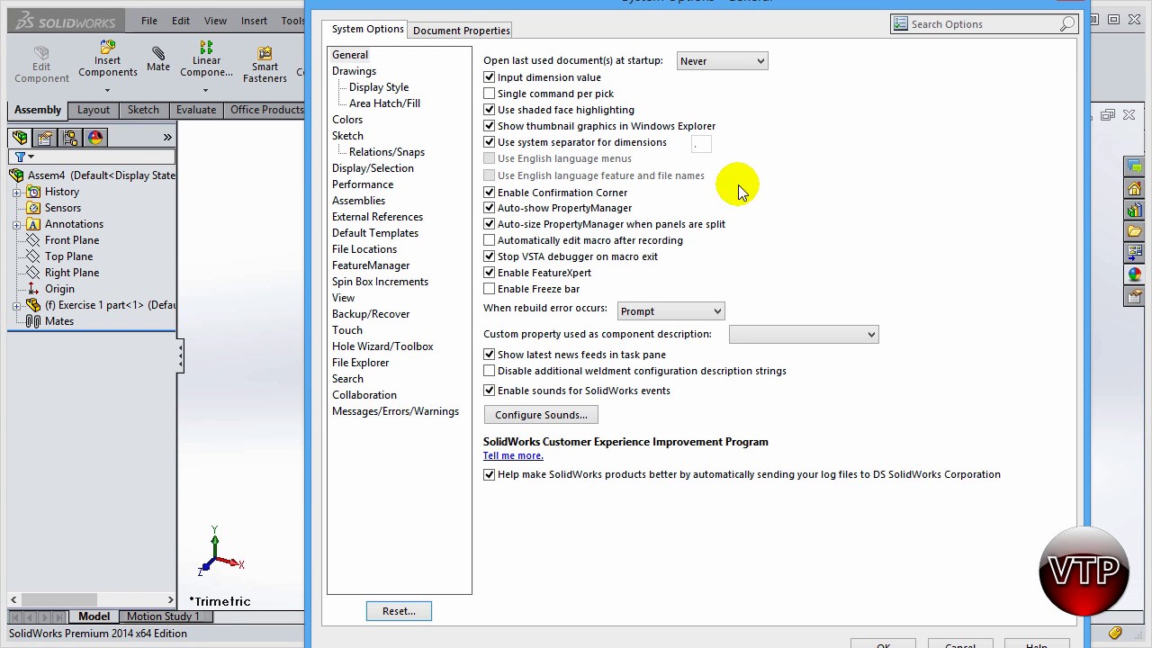
{"action": "left_click_drag", "start_coordinate": [587, 9], "coordinate": [533, 37]}
{"action": "left_click", "coordinate": [434, 63]}
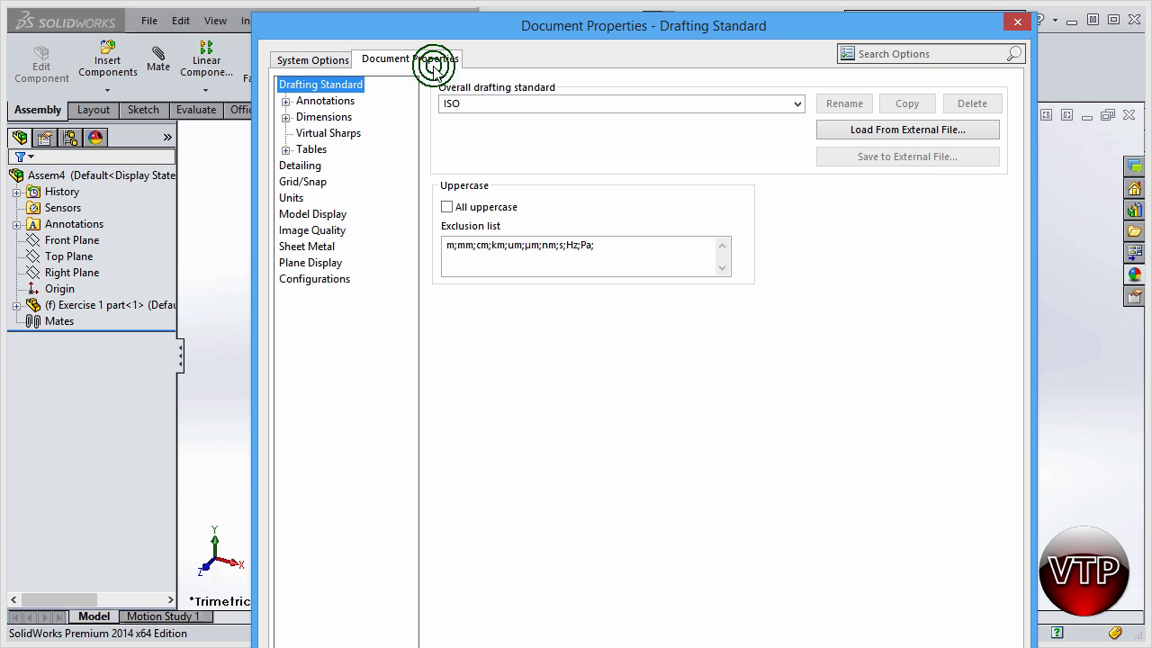
{"action": "left_click", "coordinate": [324, 118]}
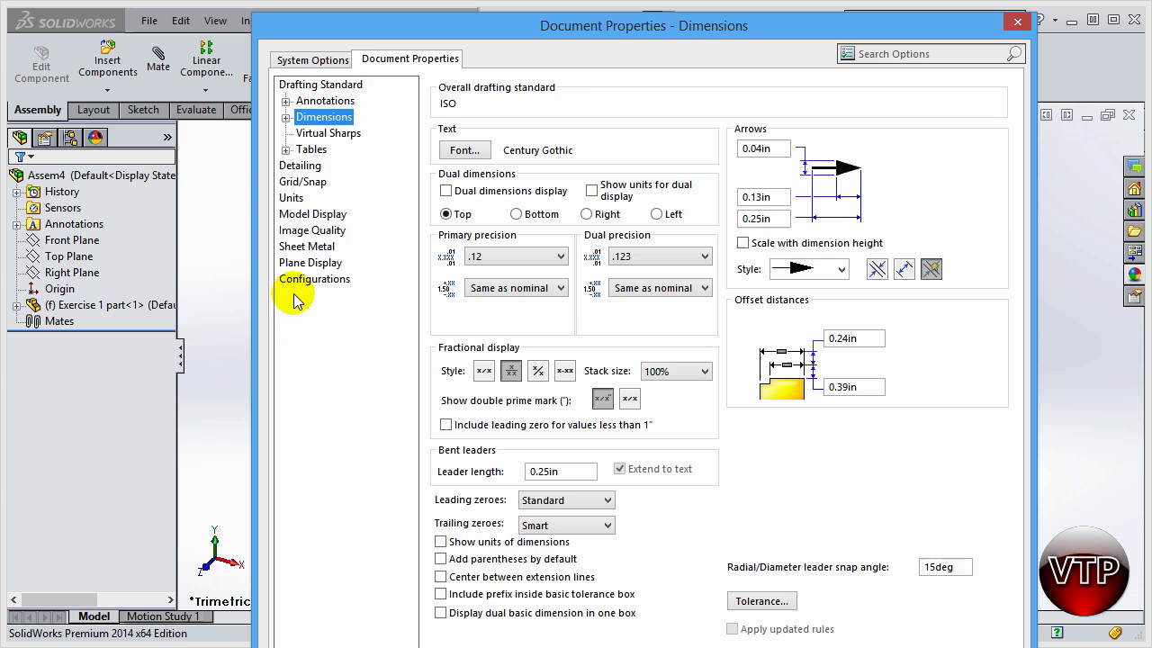
{"action": "left_click", "coordinate": [294, 198]}
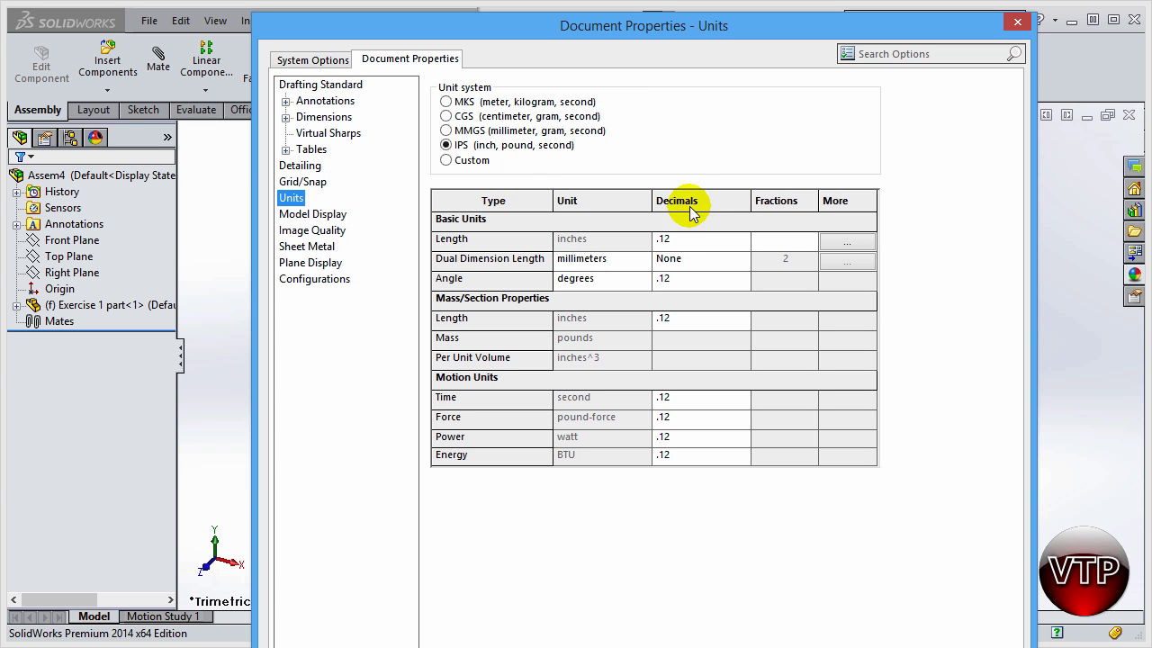
Set Length, Angle and Mass/Section Length decimals to .123
{"action": "left_click", "coordinate": [743, 241]}
{"action": "left_click", "coordinate": [668, 257]}
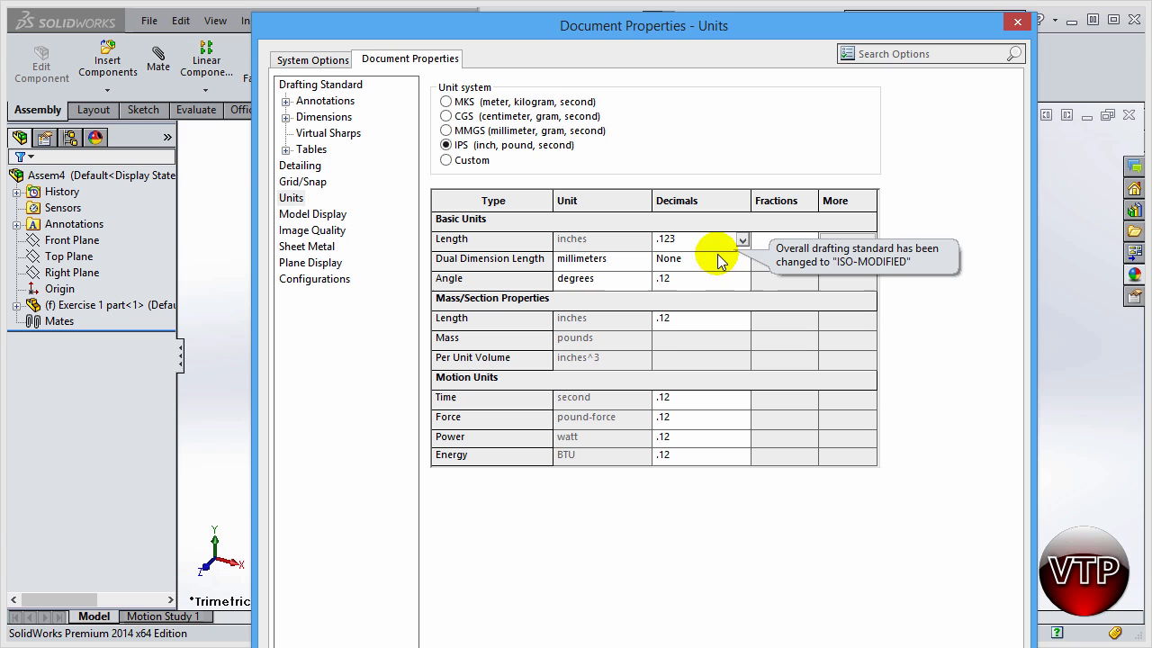
{"action": "left_click", "coordinate": [740, 279]}
{"action": "left_click", "coordinate": [689, 317]}
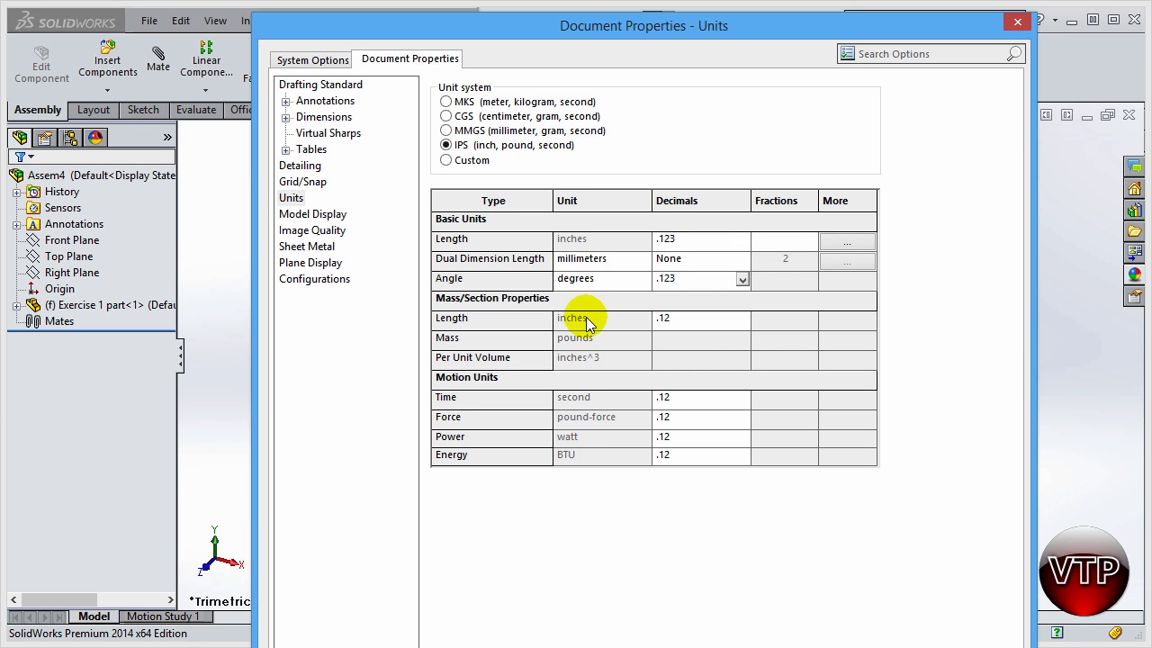
{"action": "left_click", "coordinate": [711, 322]}
{"action": "left_click", "coordinate": [742, 320]}
{"action": "left_click", "coordinate": [690, 346]}
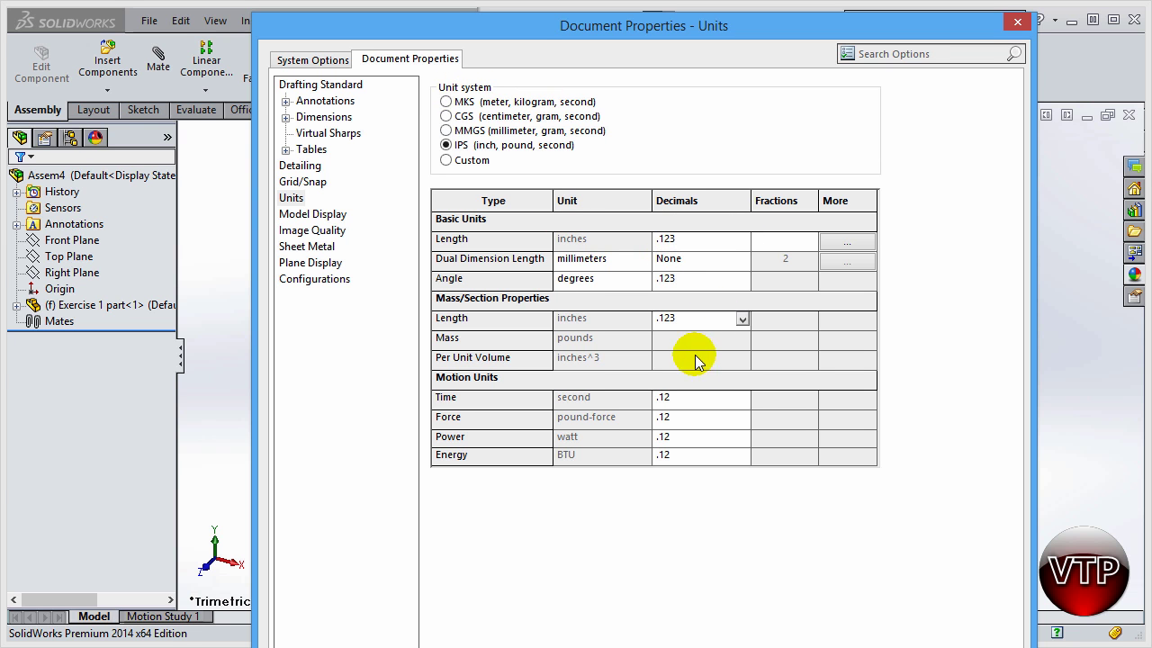
Set Time, Force, Power and Energy decimals to .123 and apply the unit changes
{"action": "left_click", "coordinate": [744, 401]}
{"action": "left_click", "coordinate": [742, 397]}
{"action": "left_click", "coordinate": [694, 439]}
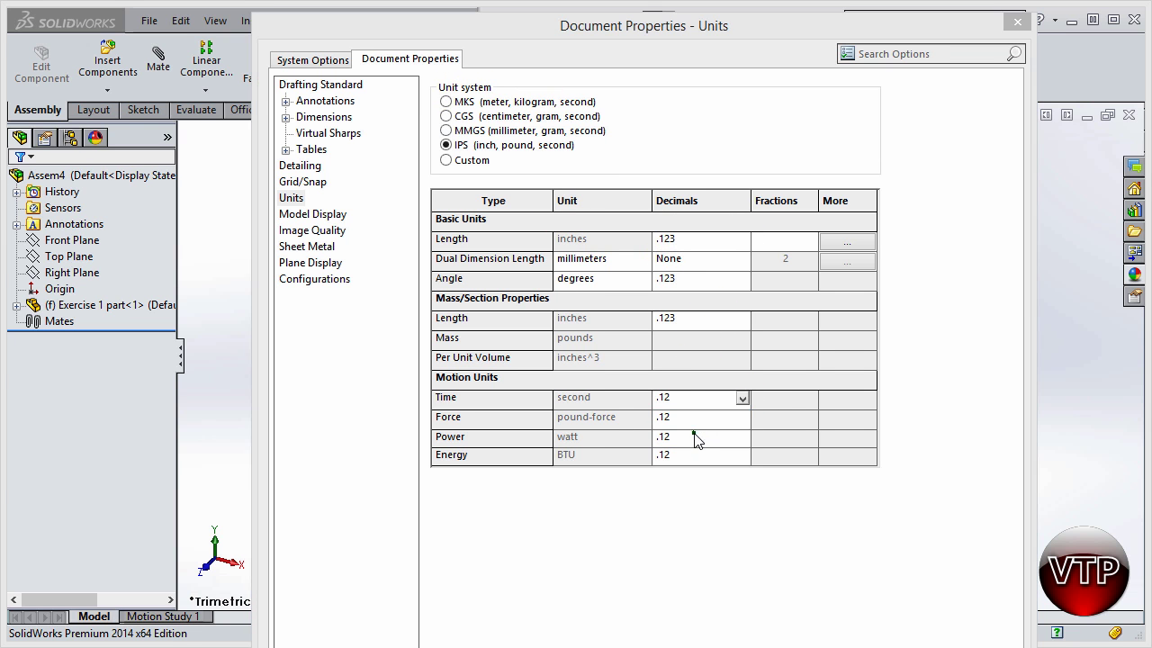
{"action": "left_click", "coordinate": [741, 417]}
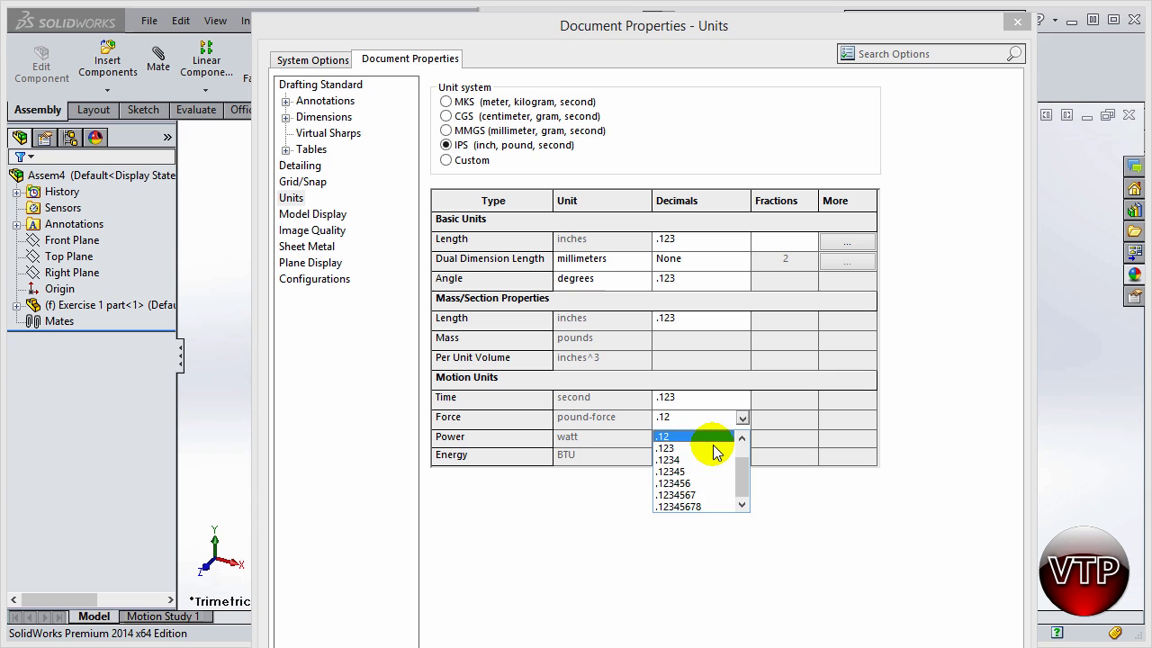
{"action": "left_click", "coordinate": [715, 449]}
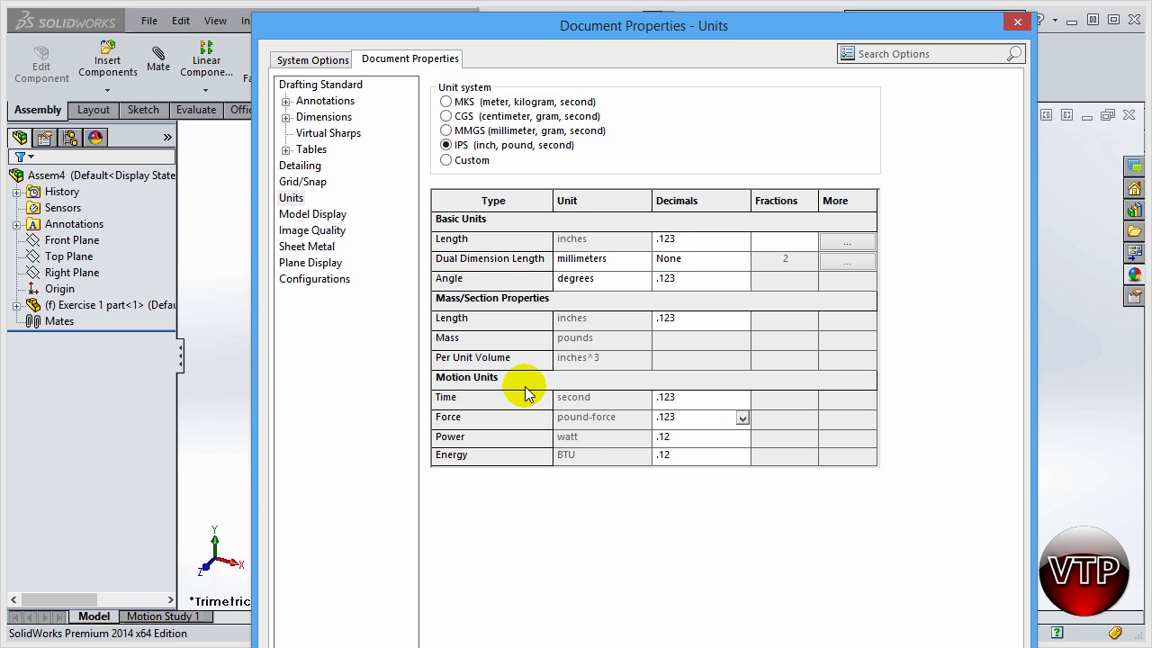
{"action": "left_click", "coordinate": [741, 441]}
{"action": "left_click", "coordinate": [706, 468]}
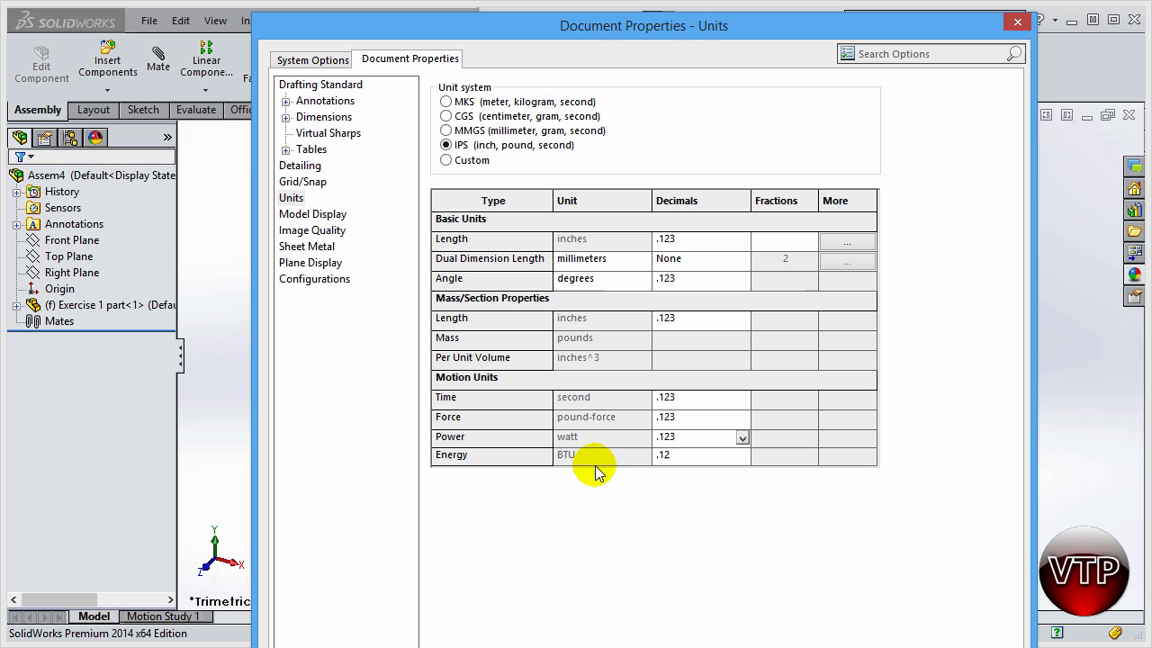
{"action": "left_click", "coordinate": [742, 457]}
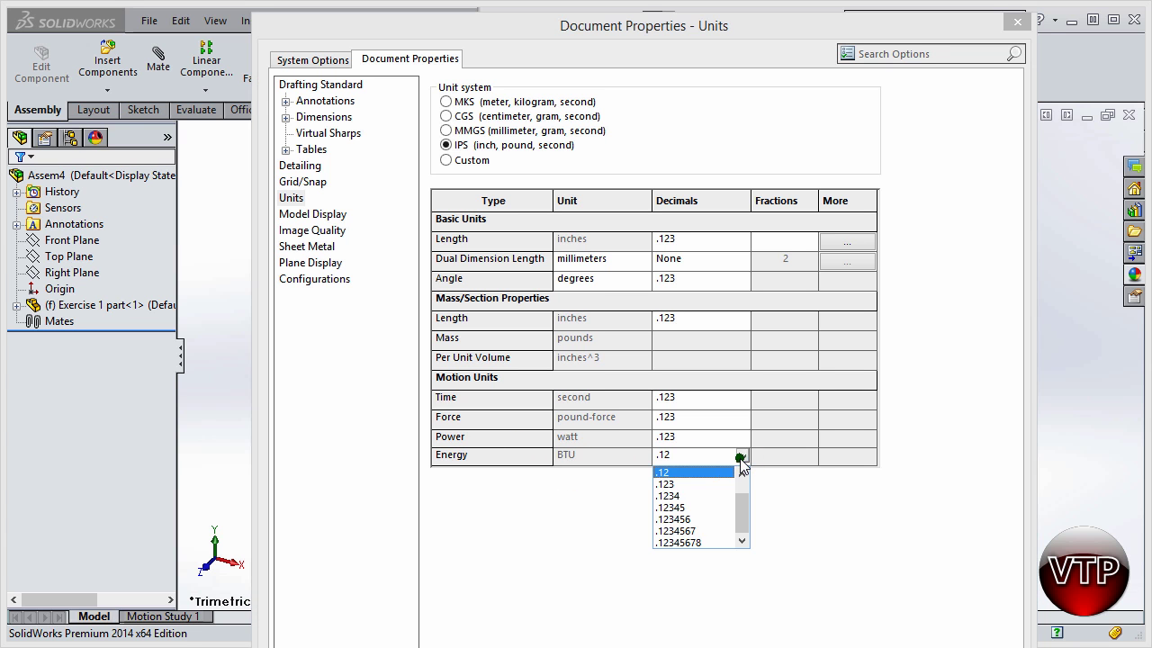
{"action": "left_click", "coordinate": [677, 484]}
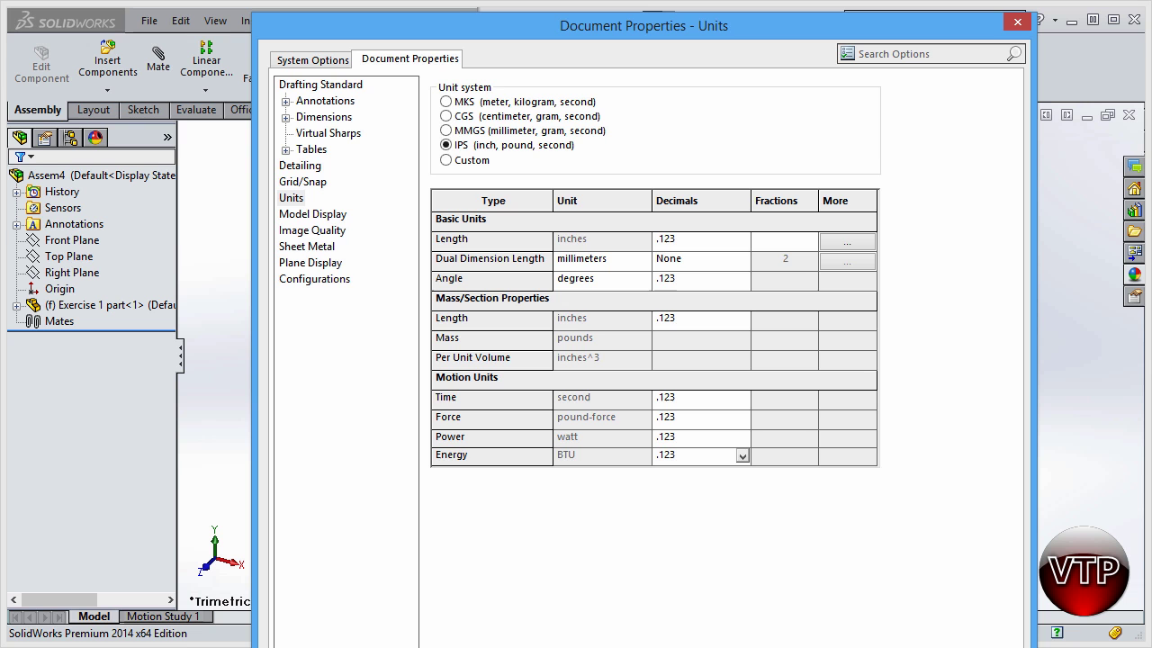
{"action": "left_click", "coordinate": [832, 644]}
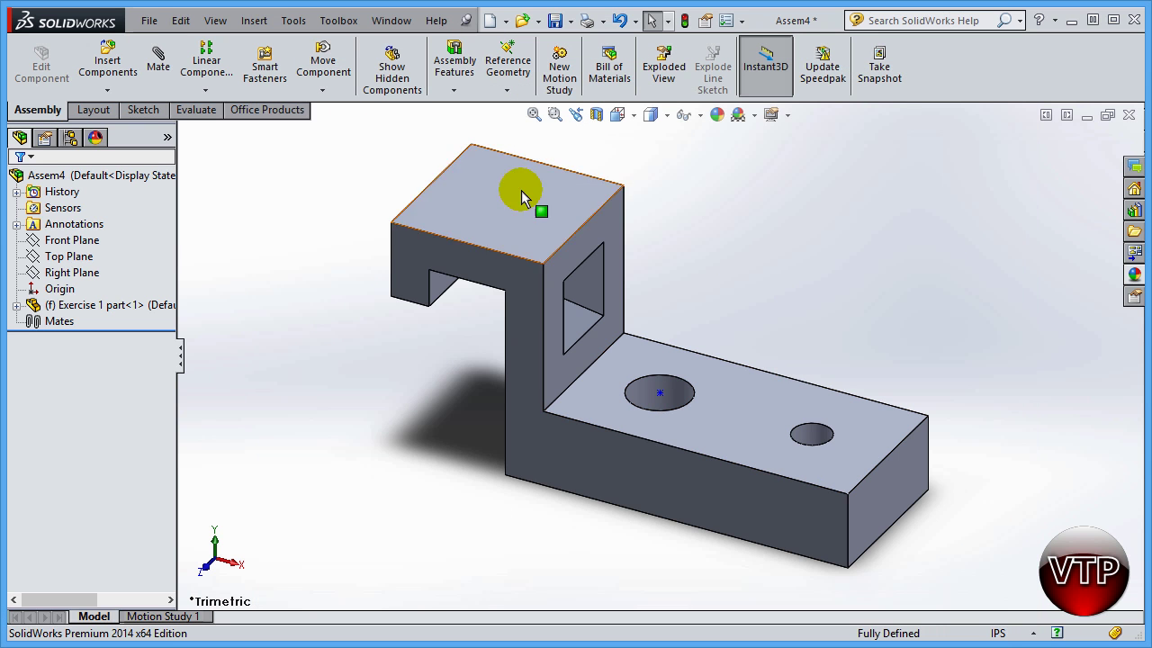
Save Assem4 as an Assembly Templates (*.asmdot) file named 'VTP ASSEMBLY TEMPLATE', triggering a referenced-document warning
{"action": "left_click", "coordinate": [150, 21]}
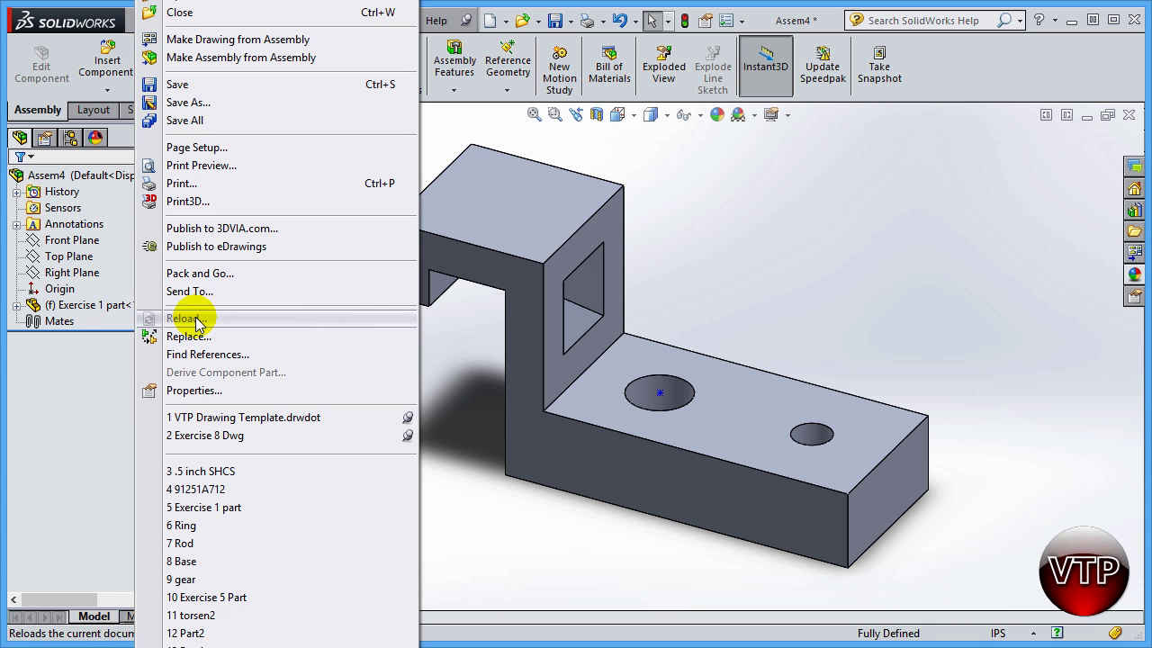
{"action": "left_click", "coordinate": [188, 104]}
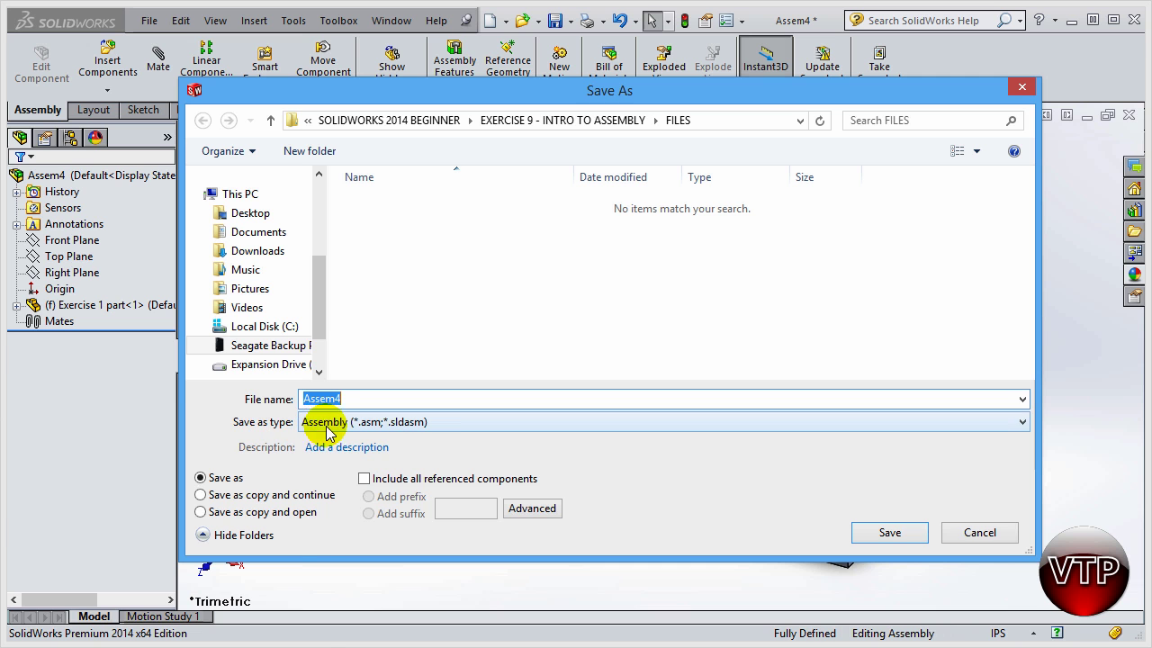
{"action": "left_click", "coordinate": [449, 428]}
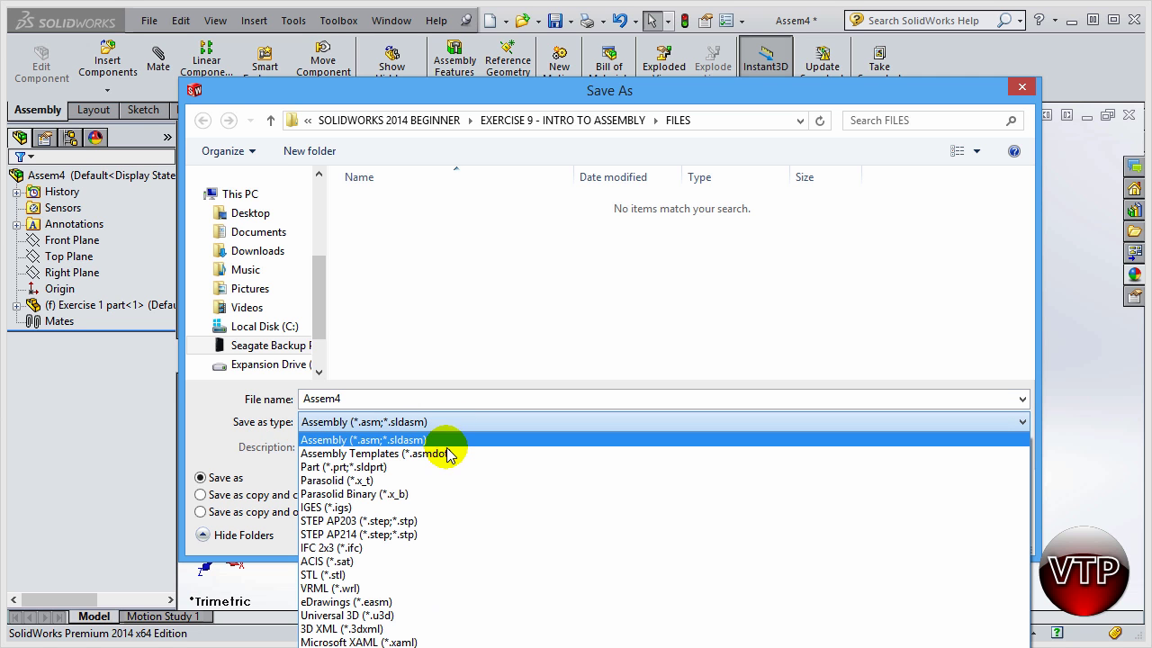
{"action": "left_click", "coordinate": [384, 454]}
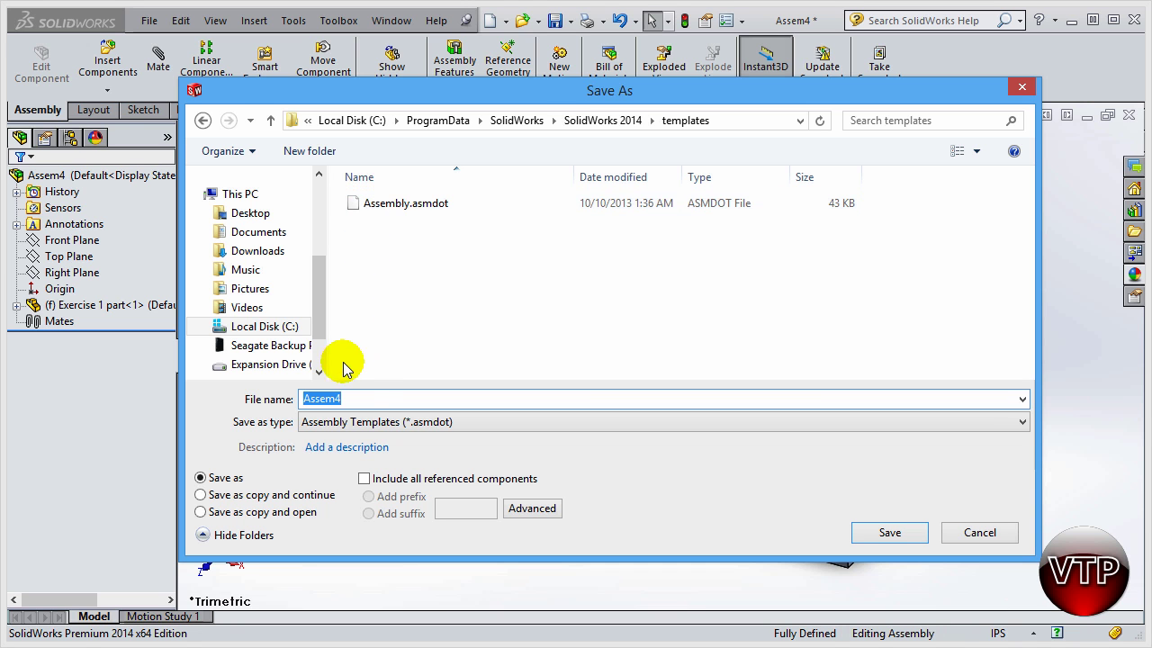
{"action": "double_click", "coordinate": [358, 398]}
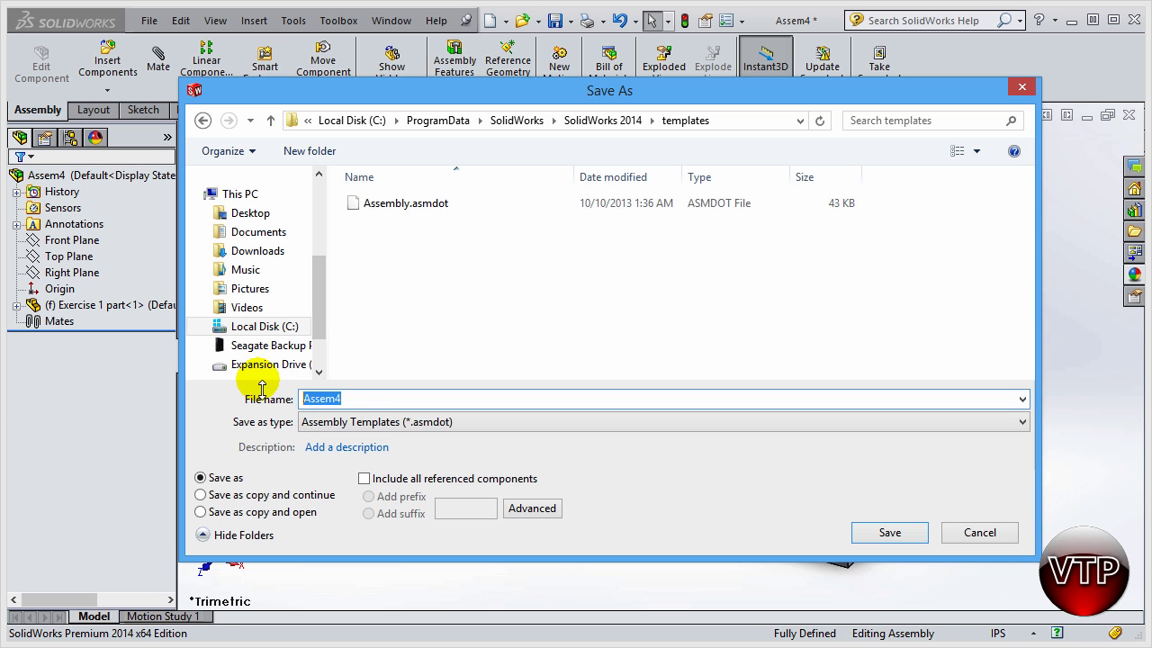
{"action": "type", "text": "vt"}
{"action": "key", "text": "BackSpace"}
{"action": "key", "text": "BackSpace"}
{"action": "type", "text": "VTP"}
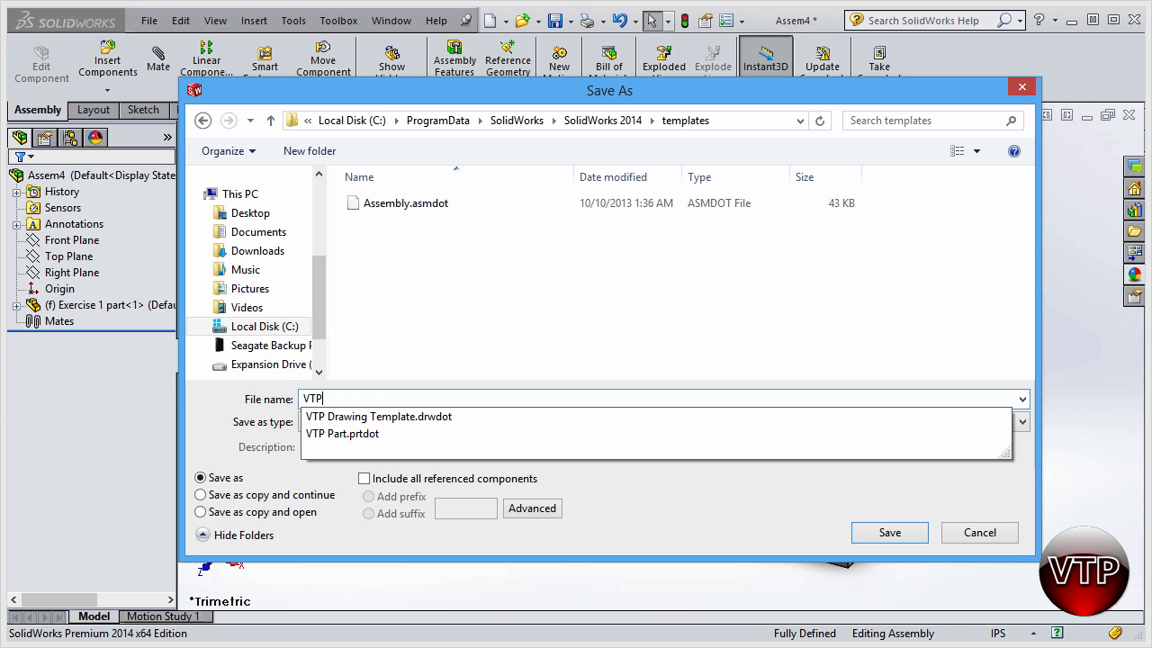
{"action": "type", "text": " ASSEMBLY TEMPLATE"}
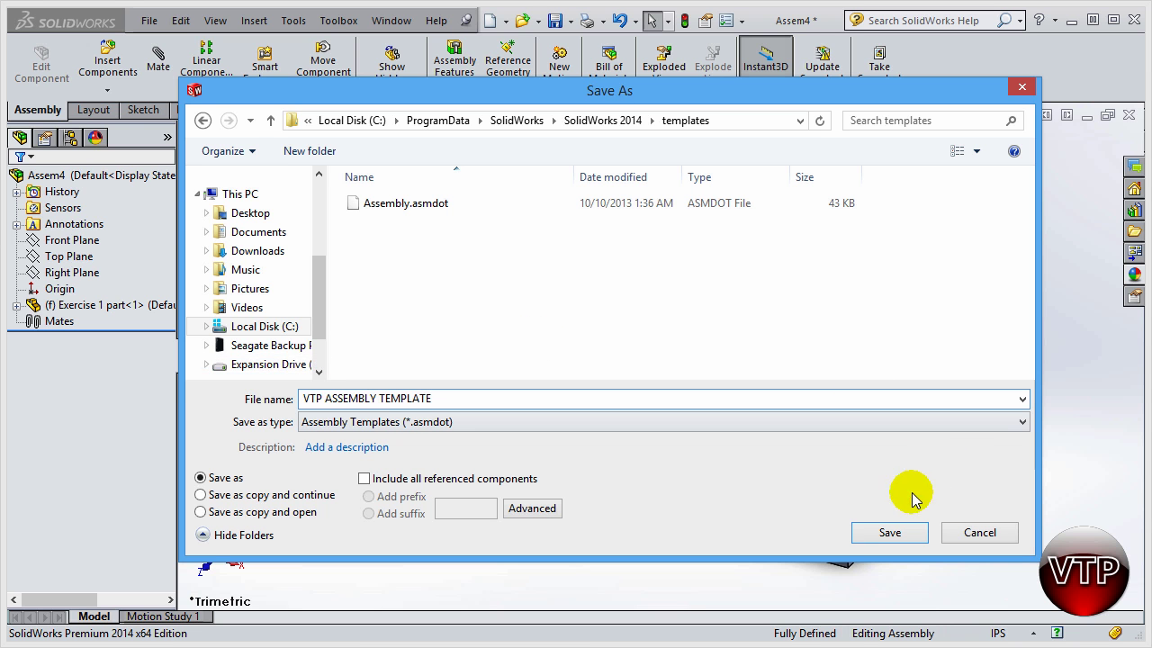
{"action": "left_click", "coordinate": [889, 532]}
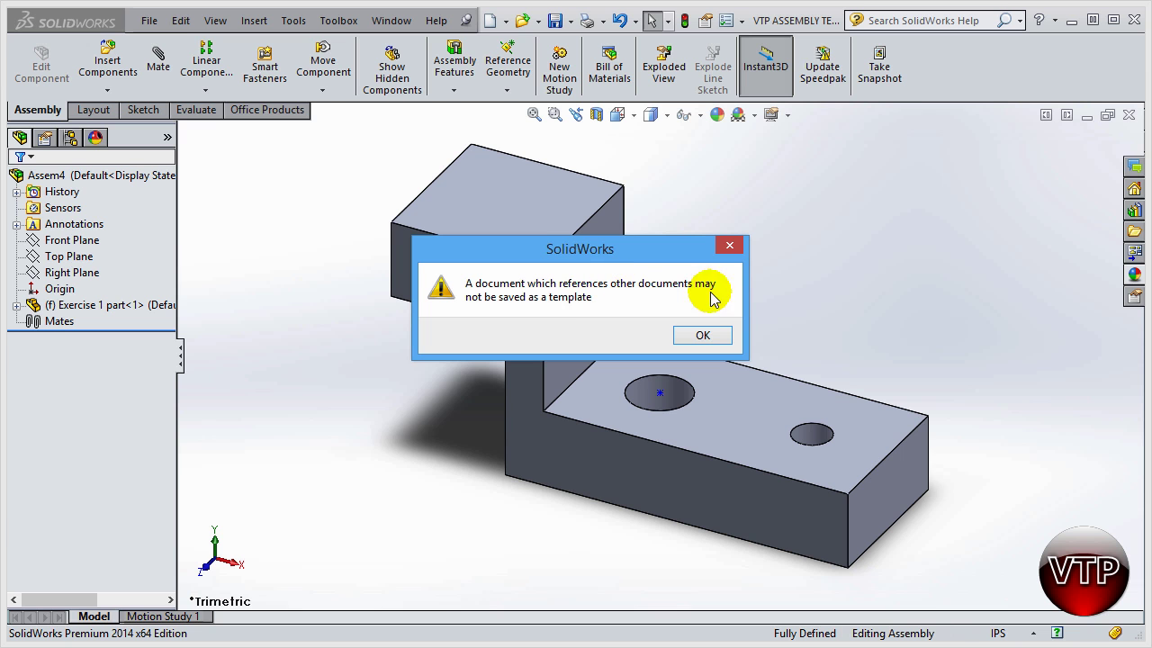
Dismiss the warning, then delete the Exercise 1 part component and confirm the deletion
{"action": "left_click", "coordinate": [698, 341]}
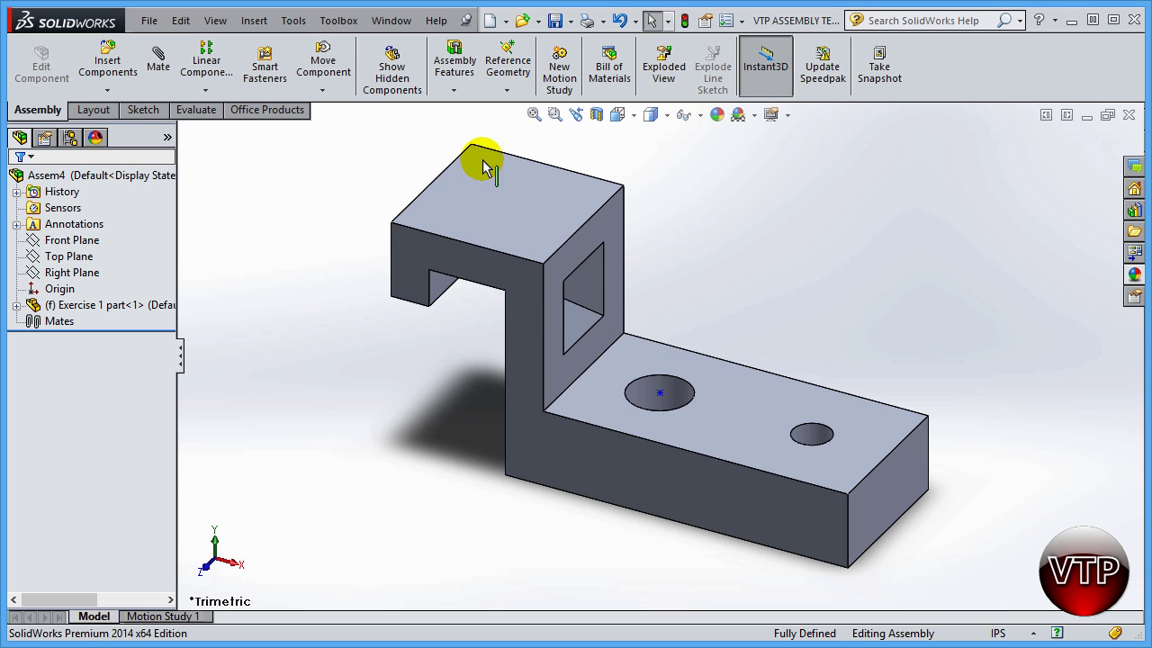
{"action": "left_click", "coordinate": [531, 299]}
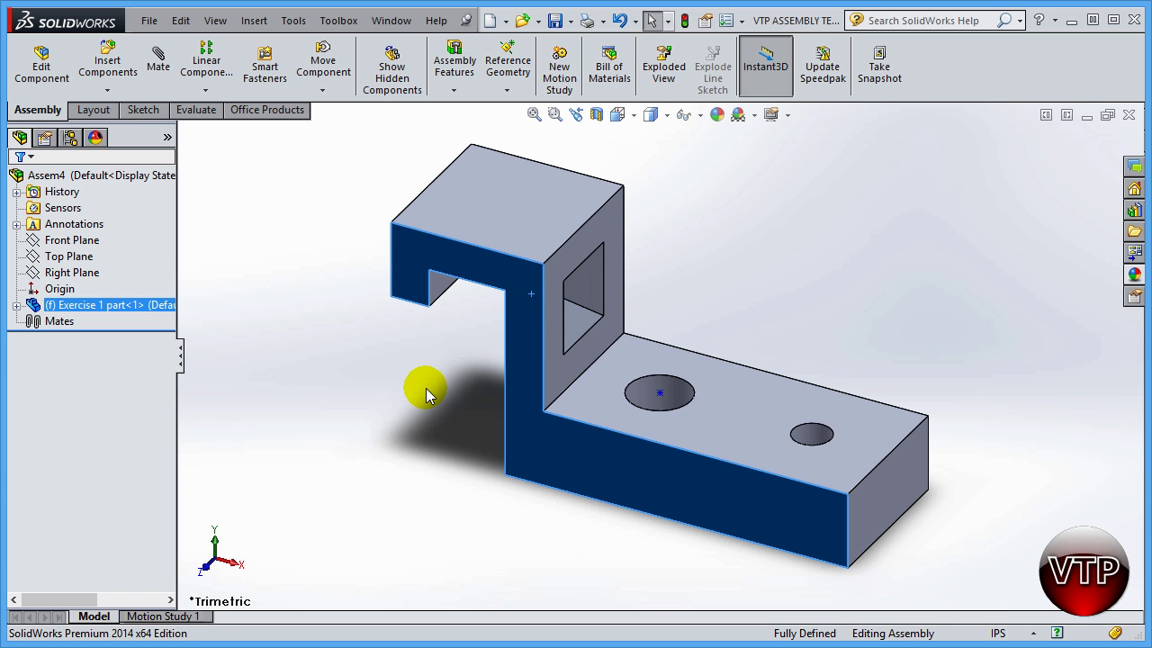
{"action": "key", "text": "Delete"}
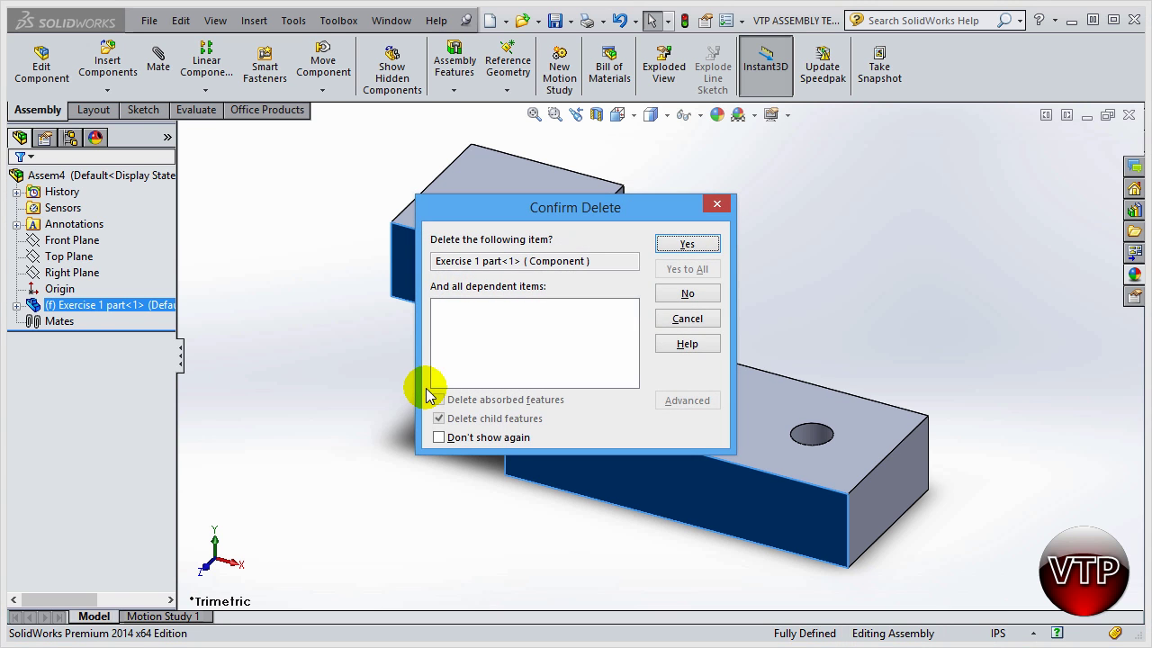
{"action": "key", "text": "Return"}
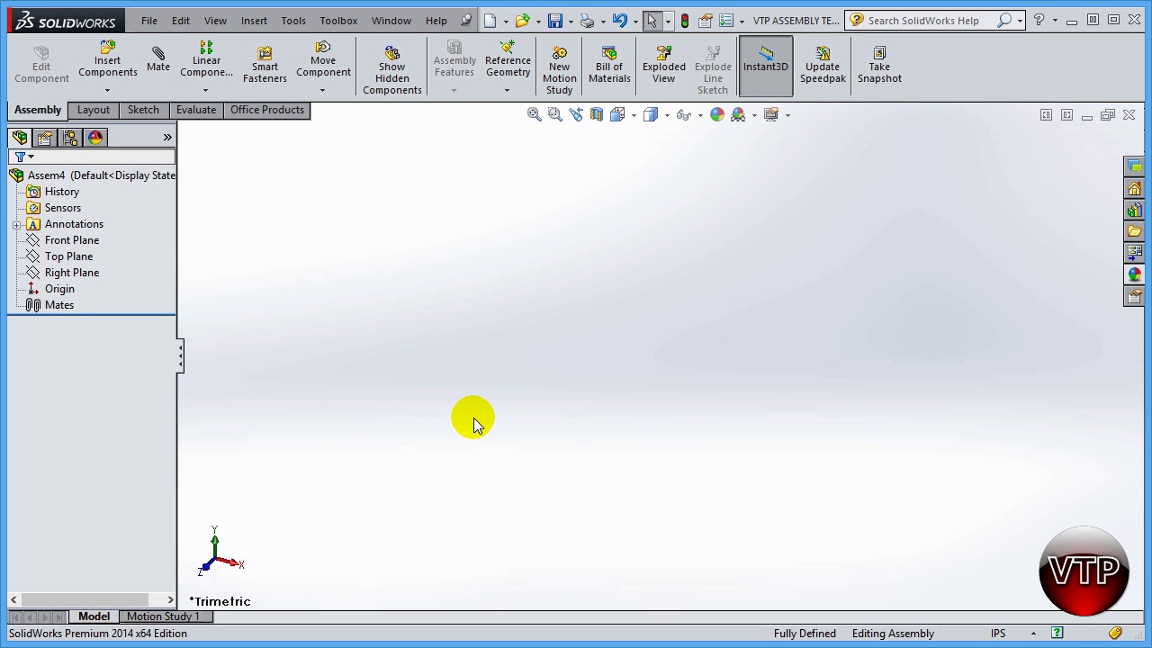
Save the empty assembly as the Assembly Templates (*.asmdot) file 'VTP ASSEMBLY TEMPLATE'
{"action": "left_click", "coordinate": [149, 19]}
{"action": "left_click", "coordinate": [189, 103]}
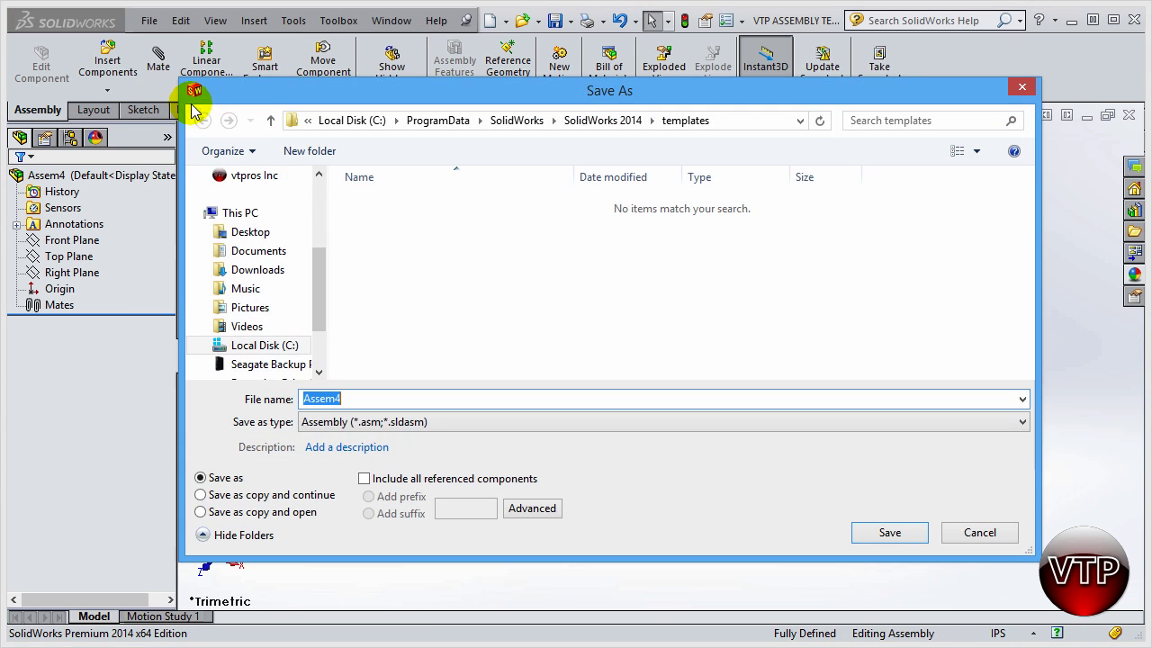
{"action": "left_click", "coordinate": [372, 419]}
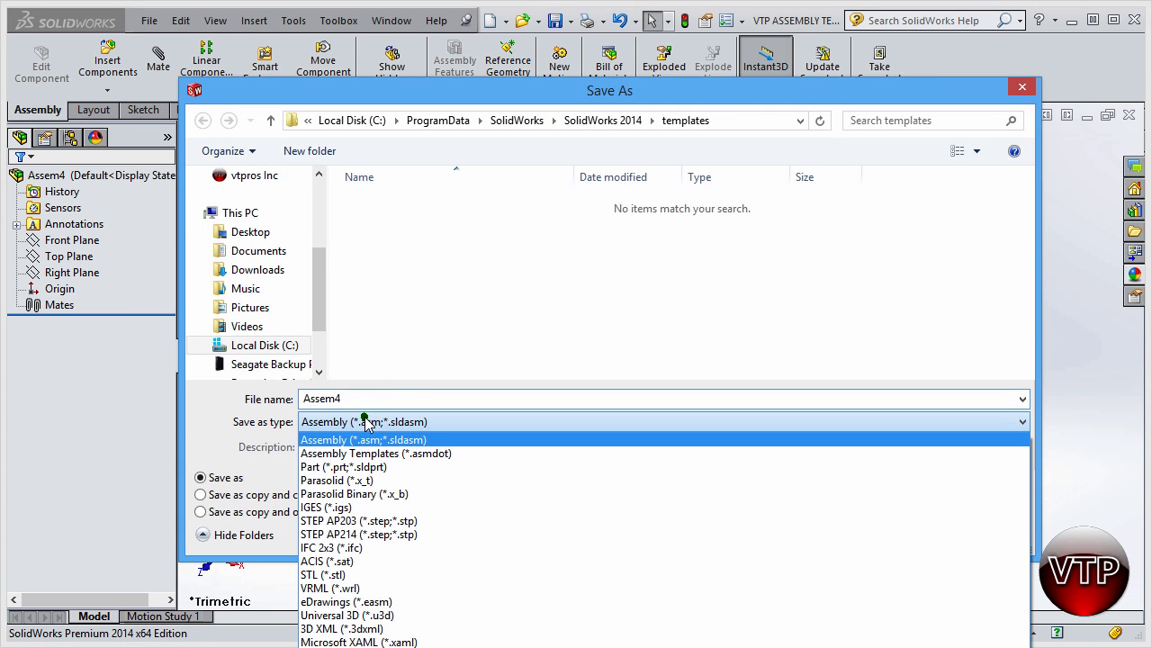
{"action": "left_click", "coordinate": [369, 452]}
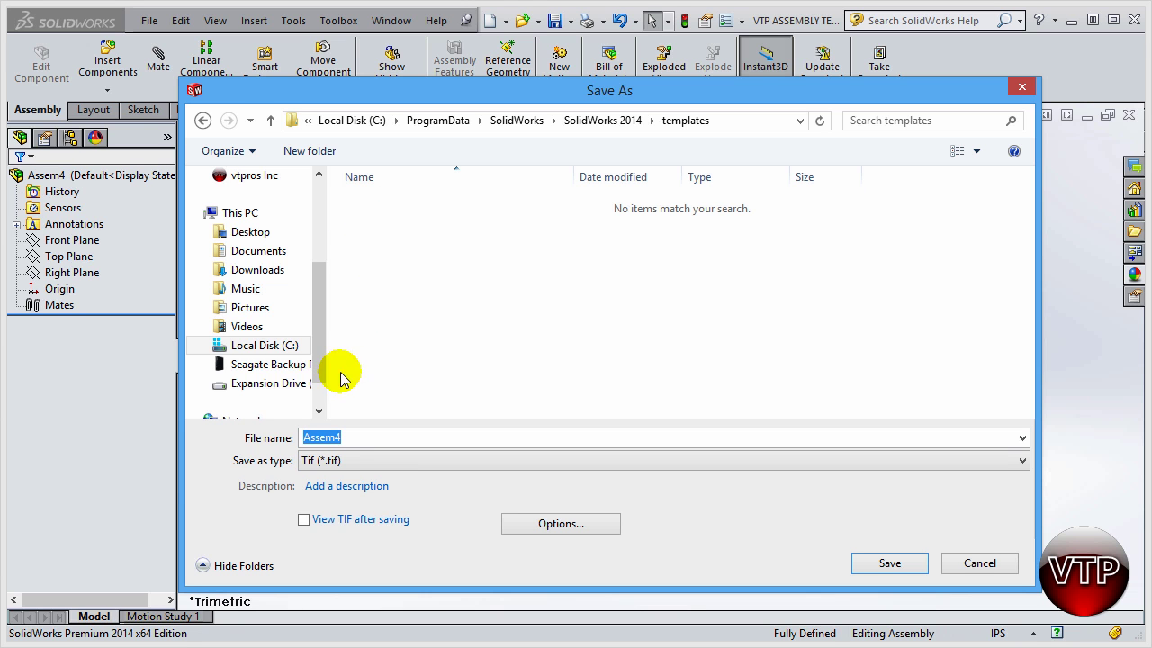
{"action": "left_click", "coordinate": [335, 475]}
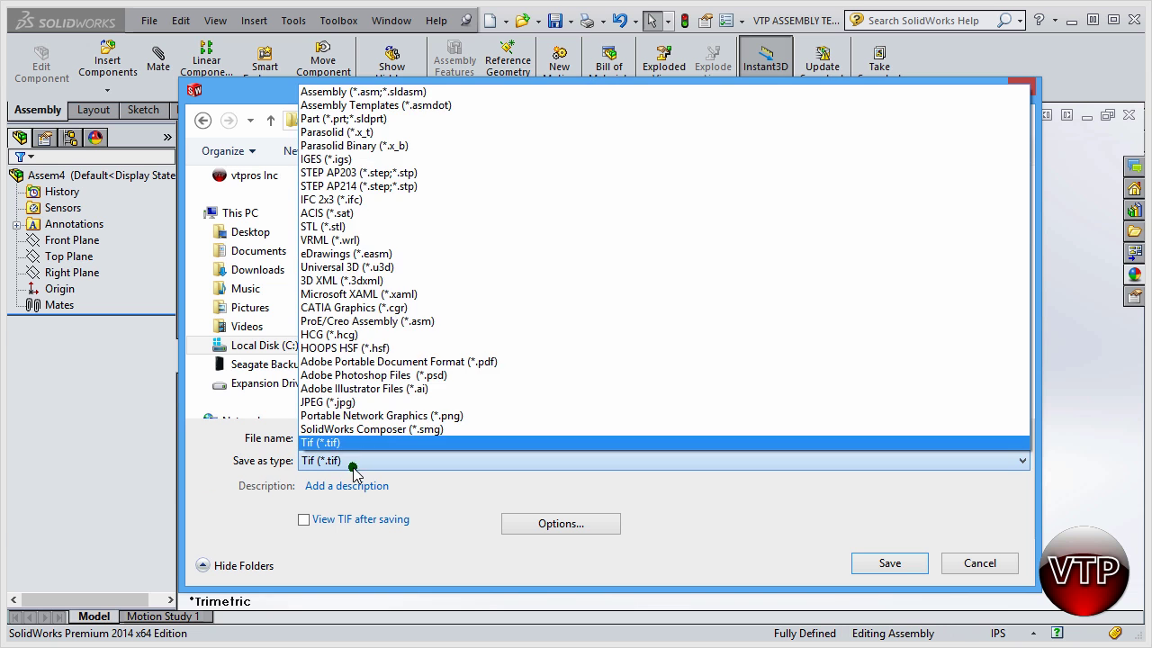
{"action": "left_click", "coordinate": [384, 105]}
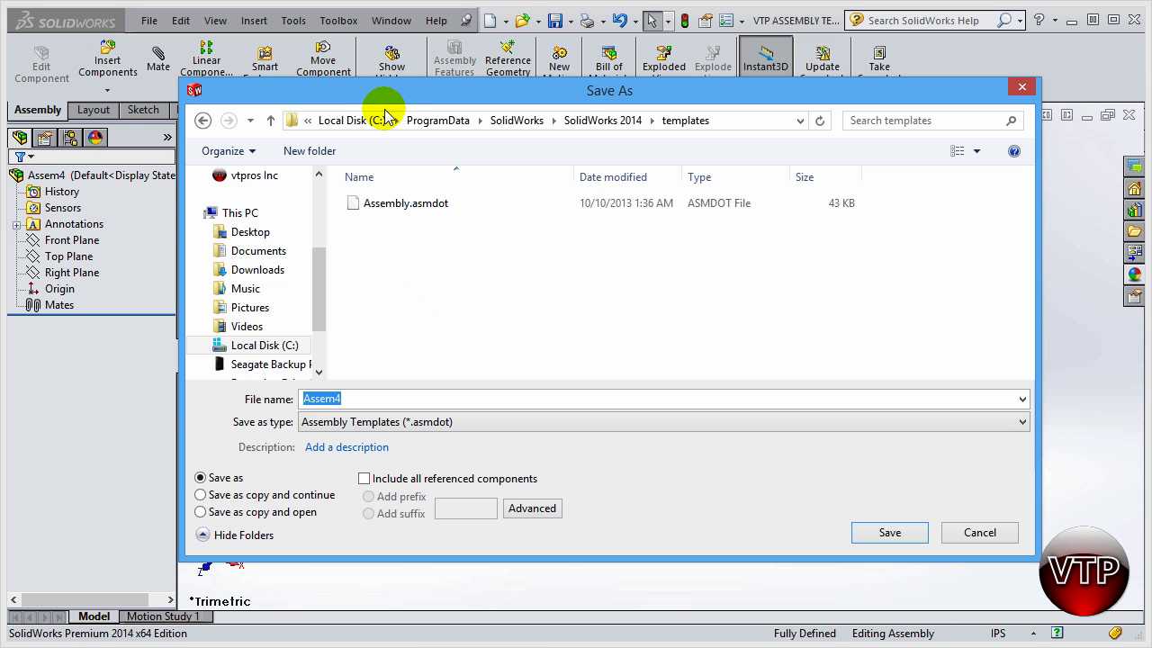
{"action": "left_click", "coordinate": [368, 401]}
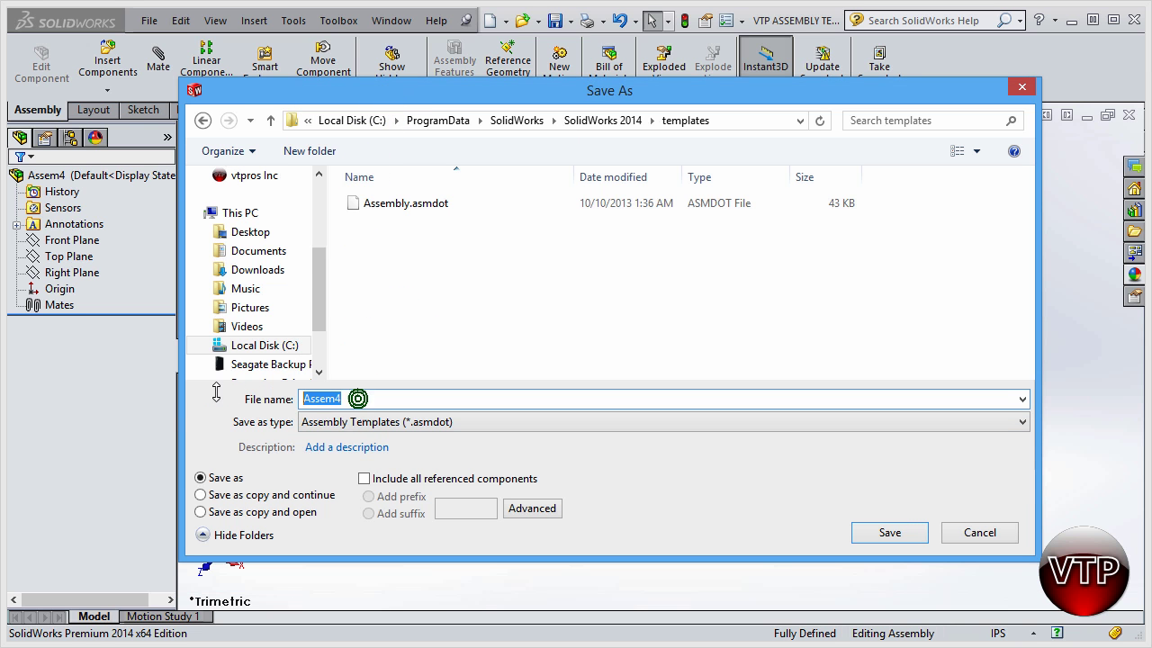
{"action": "type", "text": "VTP"}
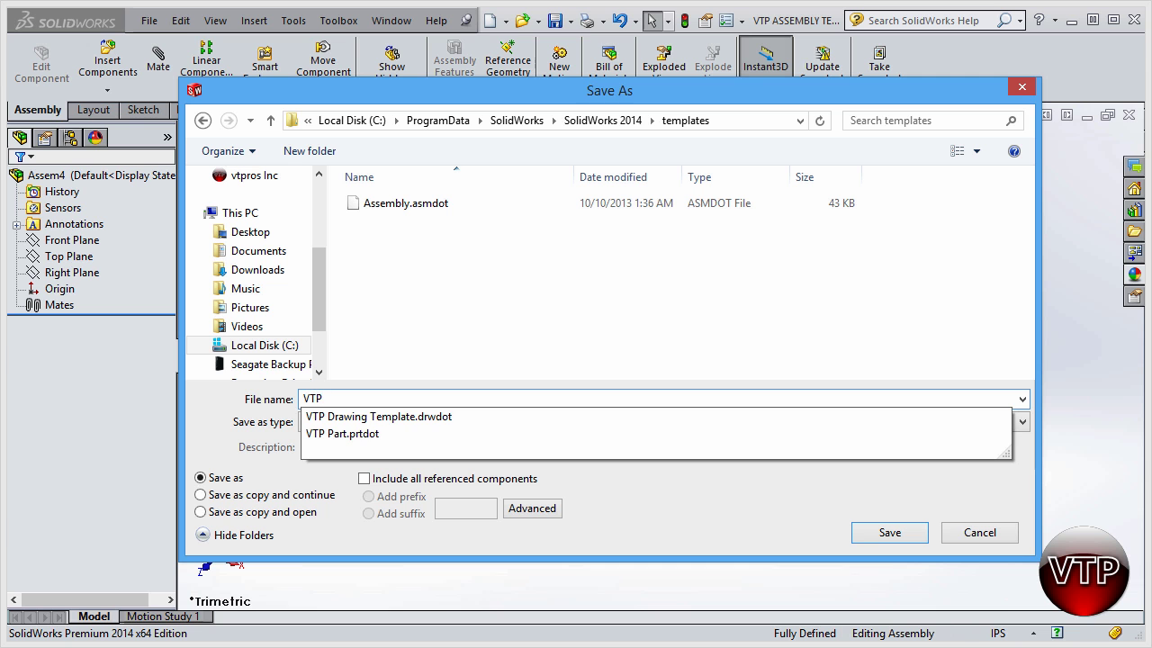
{"action": "type", "text": " ASSEMBLY TEMPLATE"}
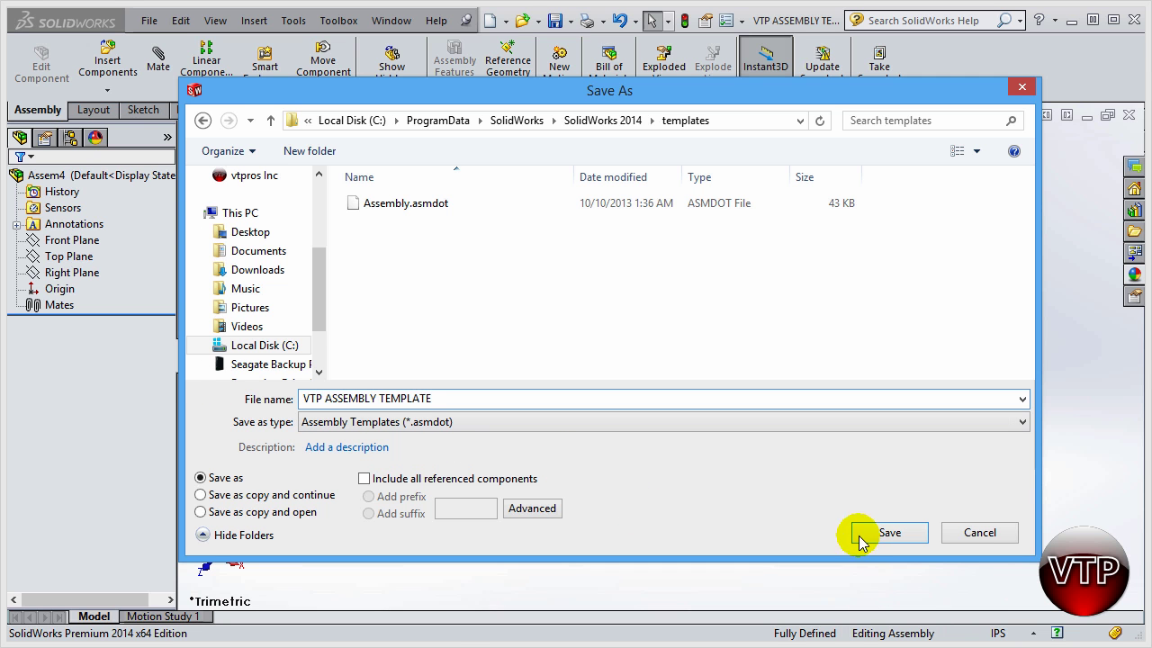
{"action": "left_click", "coordinate": [865, 533]}
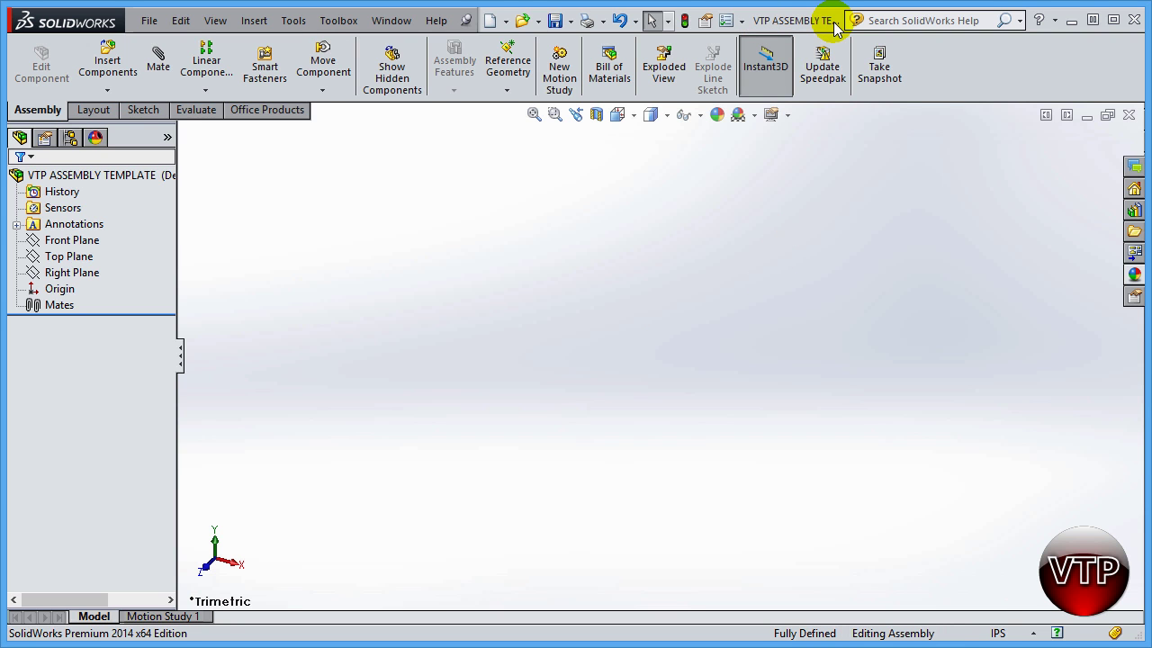
Close the template and make a new assembly from Exercise 1 part, picking 'VTP ASSEMBLY TEMPLATE'
{"action": "left_click", "coordinate": [1129, 115]}
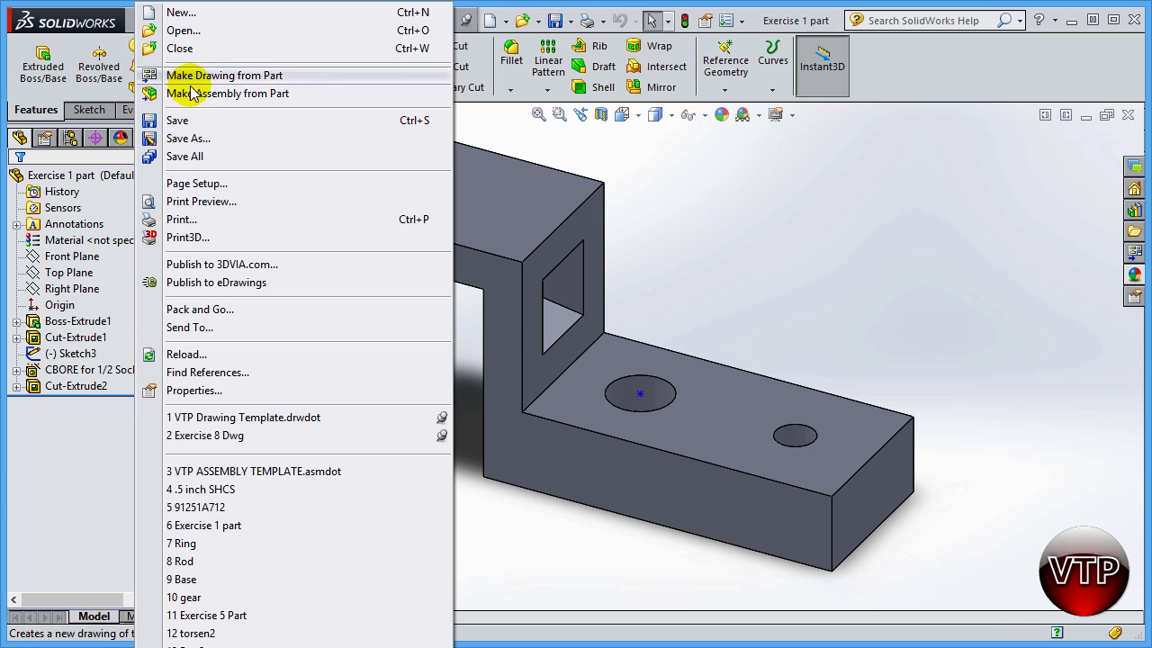
{"action": "left_click", "coordinate": [189, 93]}
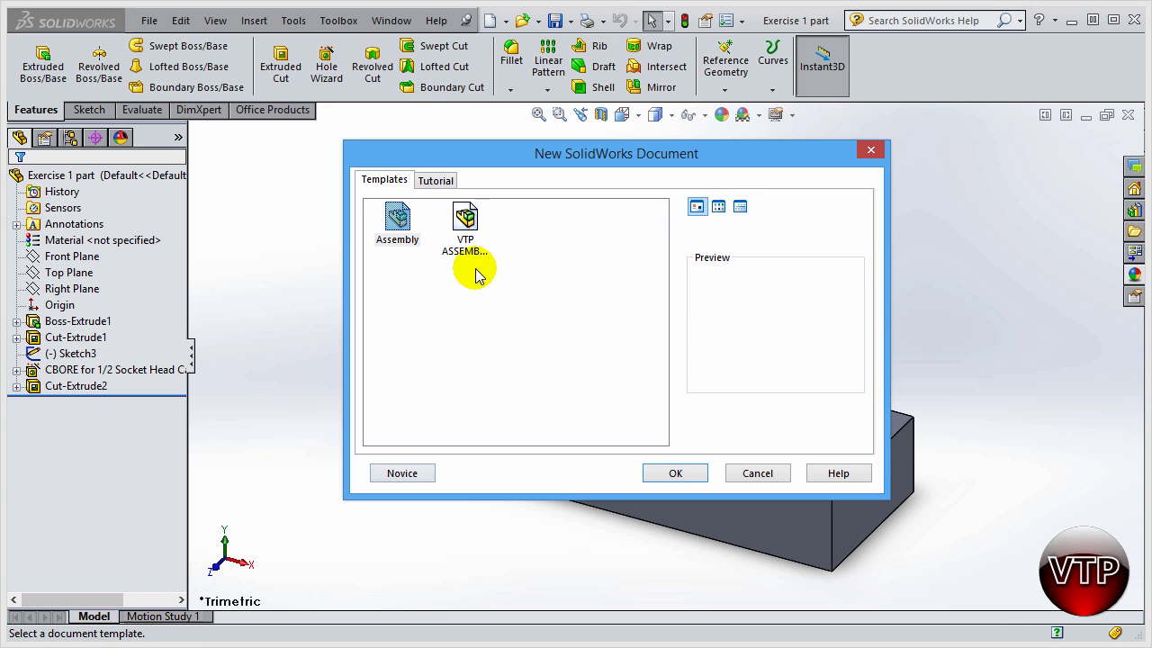
{"action": "left_click", "coordinate": [465, 236]}
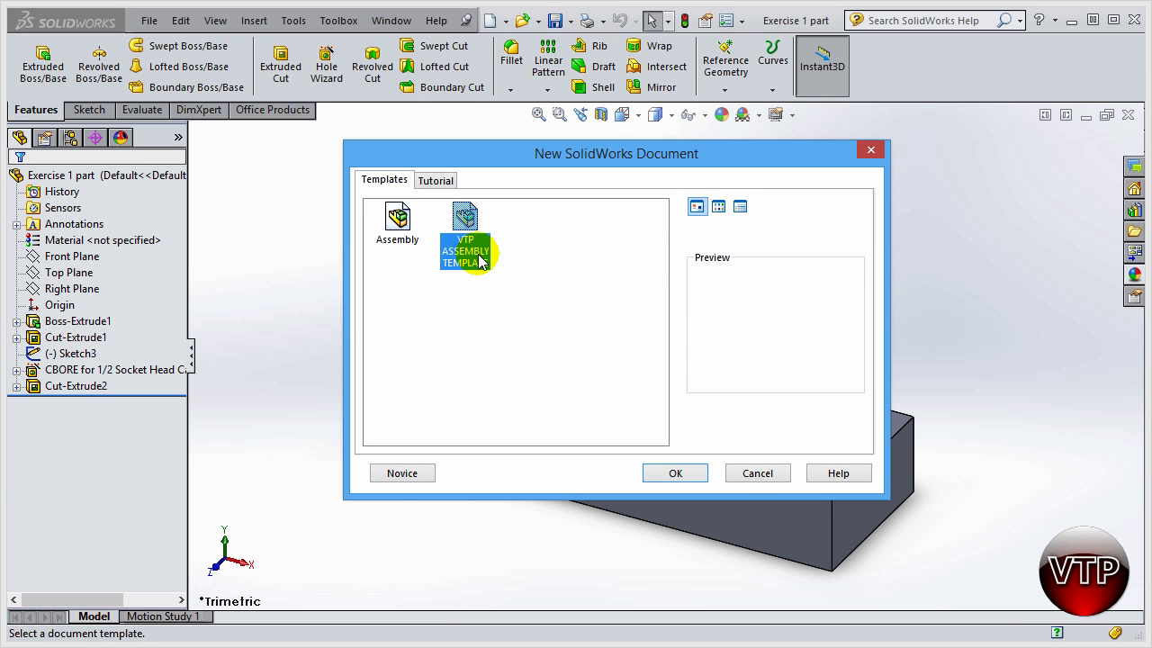